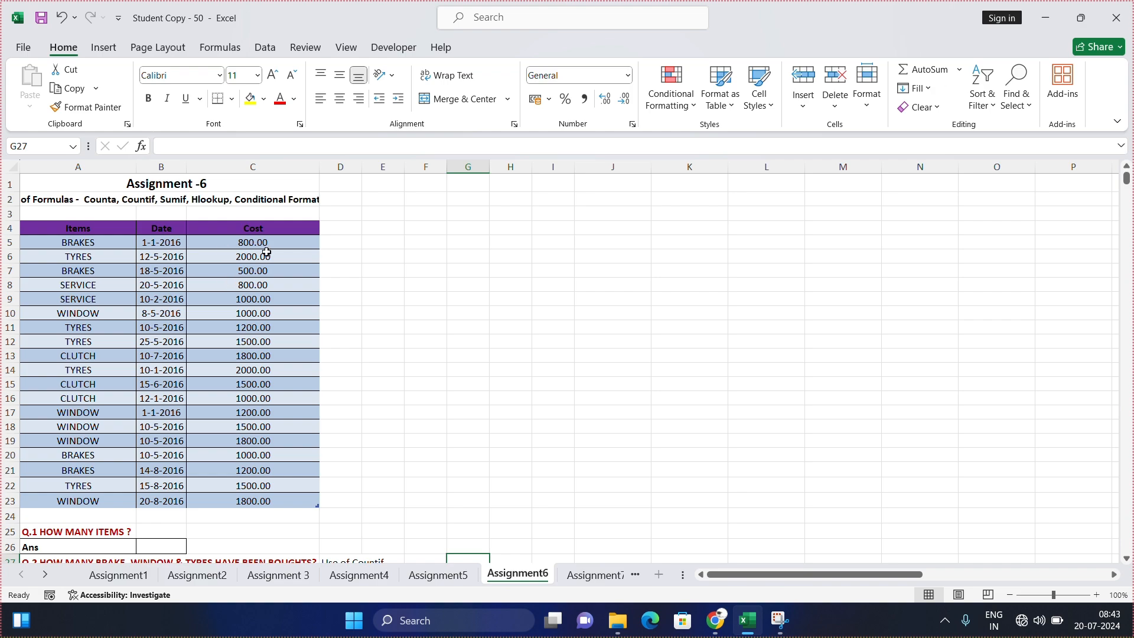
Step: Review the items, dates and costs table and the Q.1 to Q.5 questions on the Assignment6 sheet
{"action": "scroll", "coordinate": [275, 355], "scroll_direction": "down", "scroll_amount": 3}
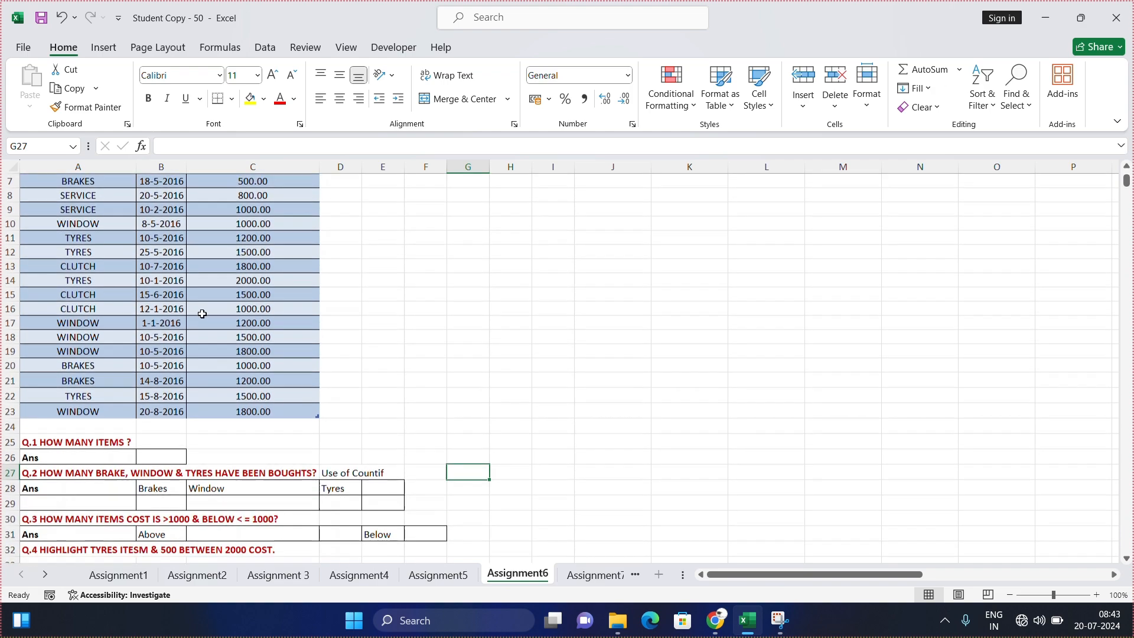
{"action": "scroll", "coordinate": [248, 358], "scroll_direction": "up", "scroll_amount": 1}
{"action": "scroll", "coordinate": [248, 355], "scroll_direction": "up", "scroll_amount": 1}
{"action": "scroll", "coordinate": [247, 347], "scroll_direction": "down", "scroll_amount": 1}
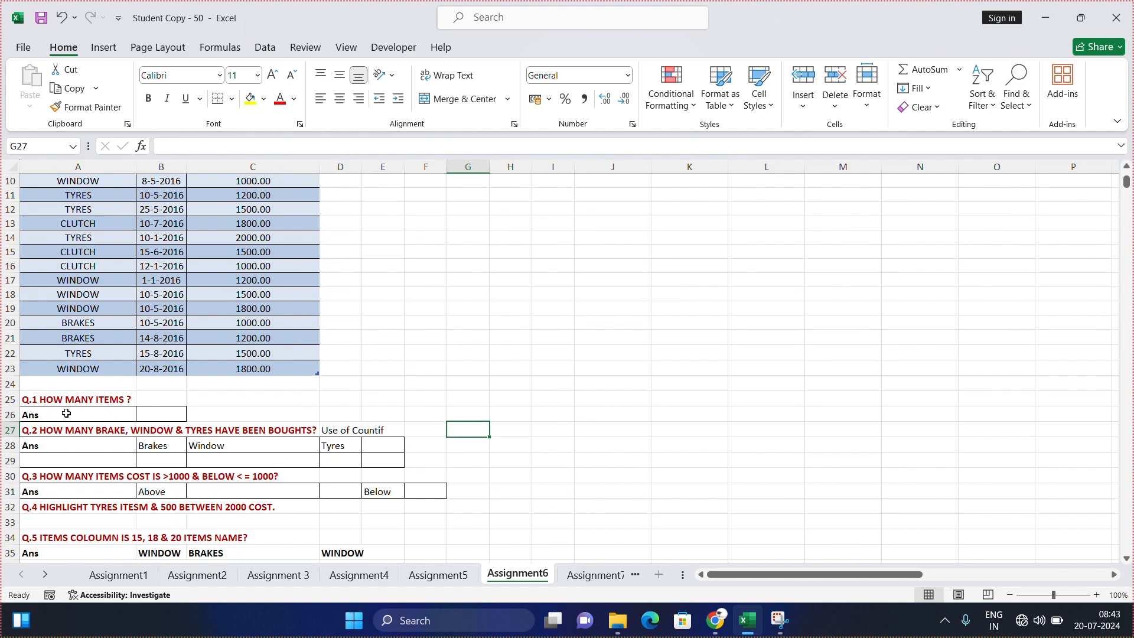
{"action": "scroll", "coordinate": [67, 414], "scroll_direction": "up", "scroll_amount": 3}
{"action": "scroll", "coordinate": [87, 211], "scroll_direction": "up", "scroll_amount": 1}
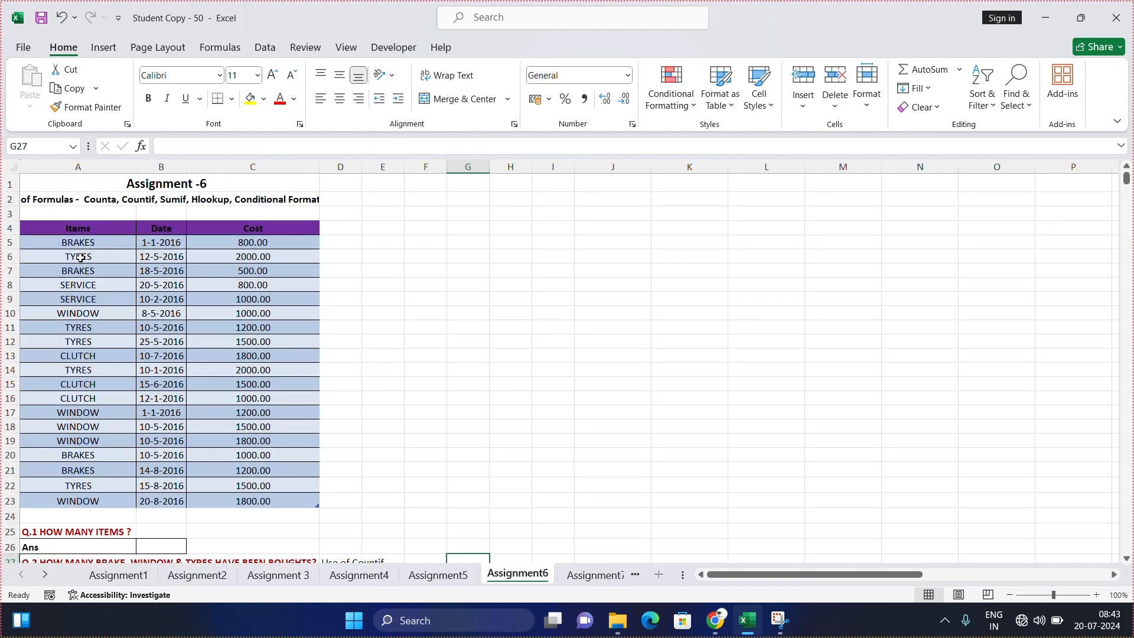
Step: Answer Q.1 in cell B26 with a COUNTA formula over the table's Items column, A5 to A23
{"action": "scroll", "coordinate": [62, 330], "scroll_direction": "down", "scroll_amount": 3}
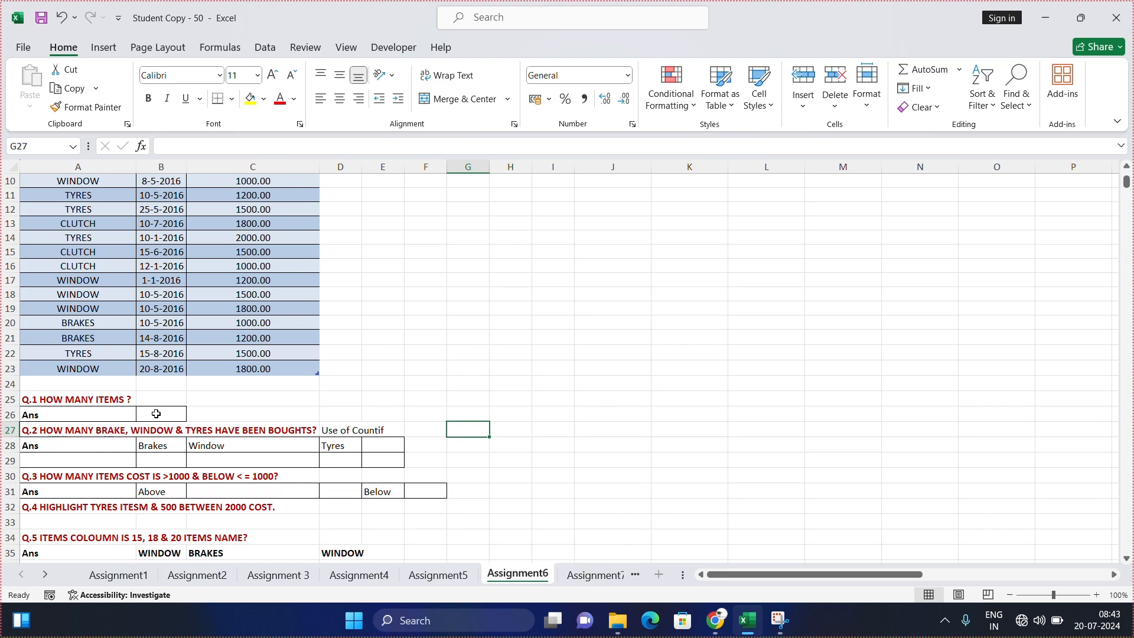
{"action": "left_click", "coordinate": [155, 414]}
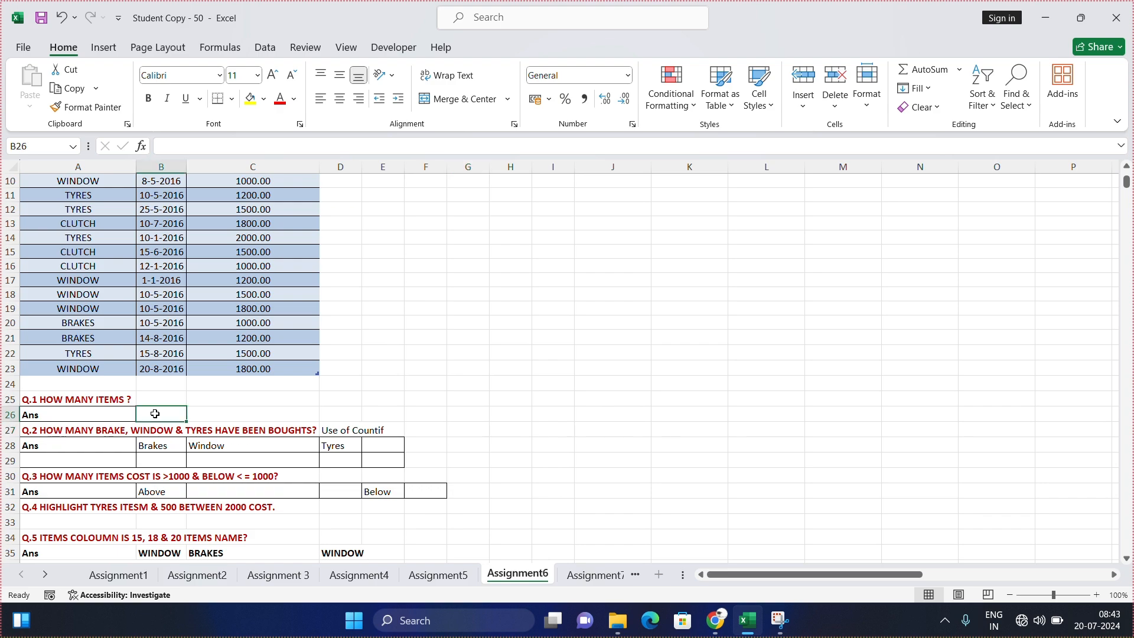
{"action": "type", "text": "=count"}
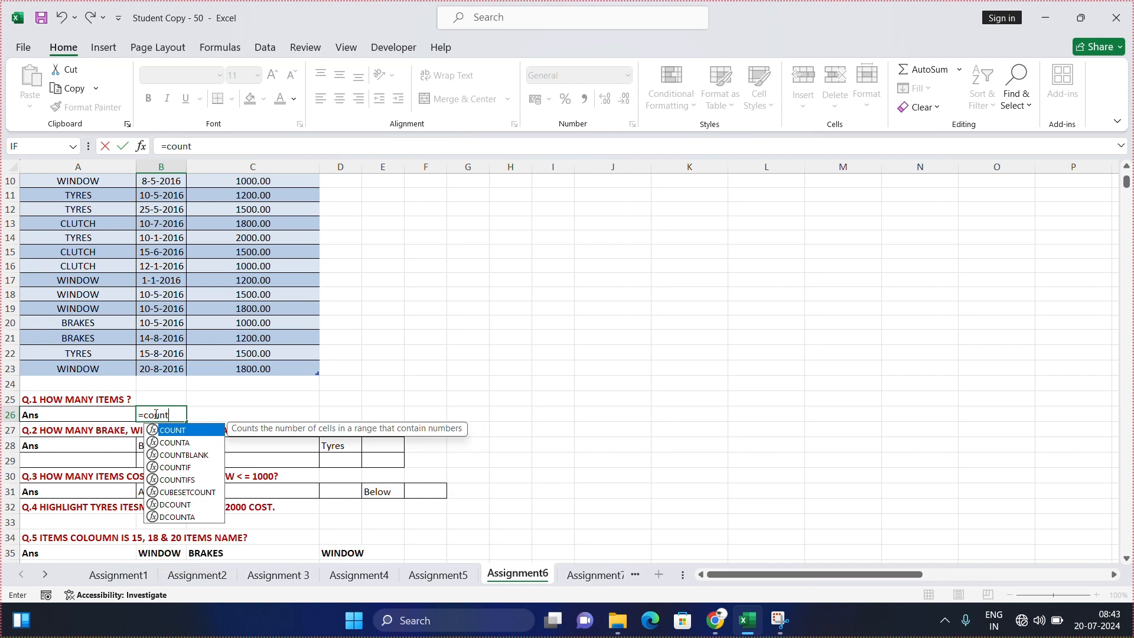
{"action": "key", "text": "Down"}
{"action": "key", "text": "Tab"}
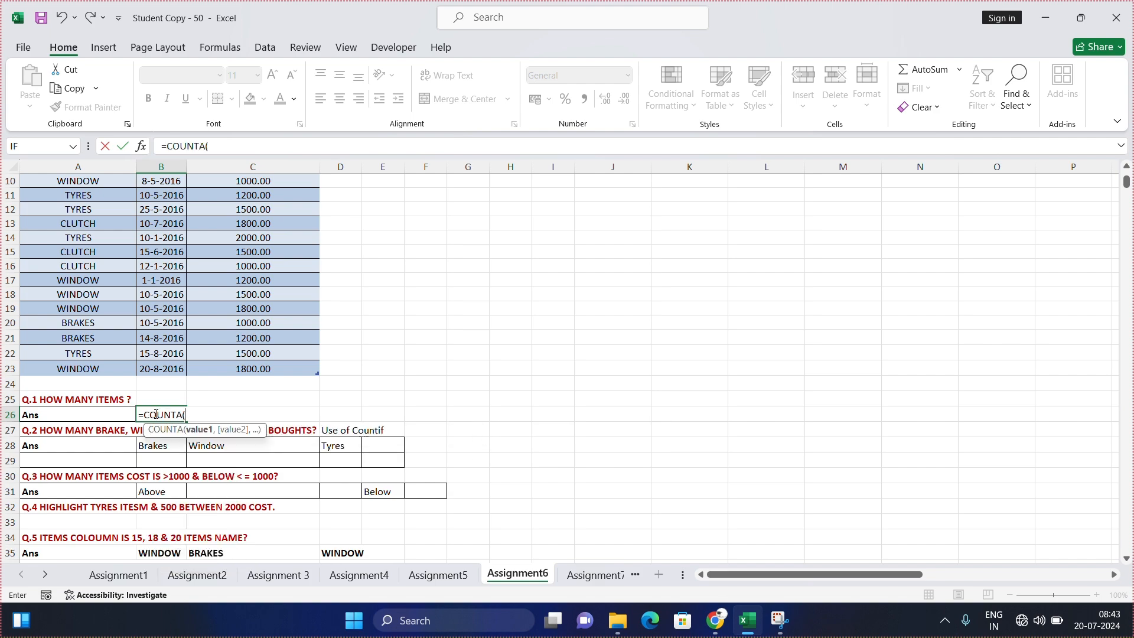
{"action": "scroll", "coordinate": [59, 301], "scroll_direction": "up", "scroll_amount": 3}
{"action": "left_click_drag", "start_coordinate": [88, 242], "coordinate": [90, 502]}
{"action": "scroll", "coordinate": [248, 396], "scroll_direction": "down", "scroll_amount": 3}
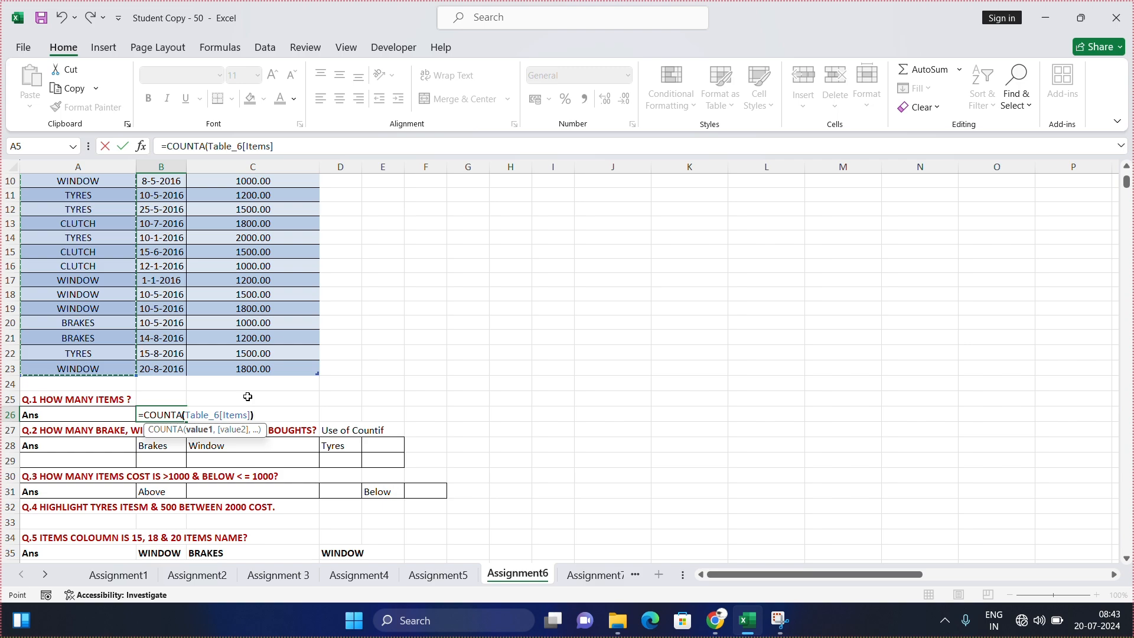
{"action": "type", "text": ")"}
{"action": "key", "text": "Return"}
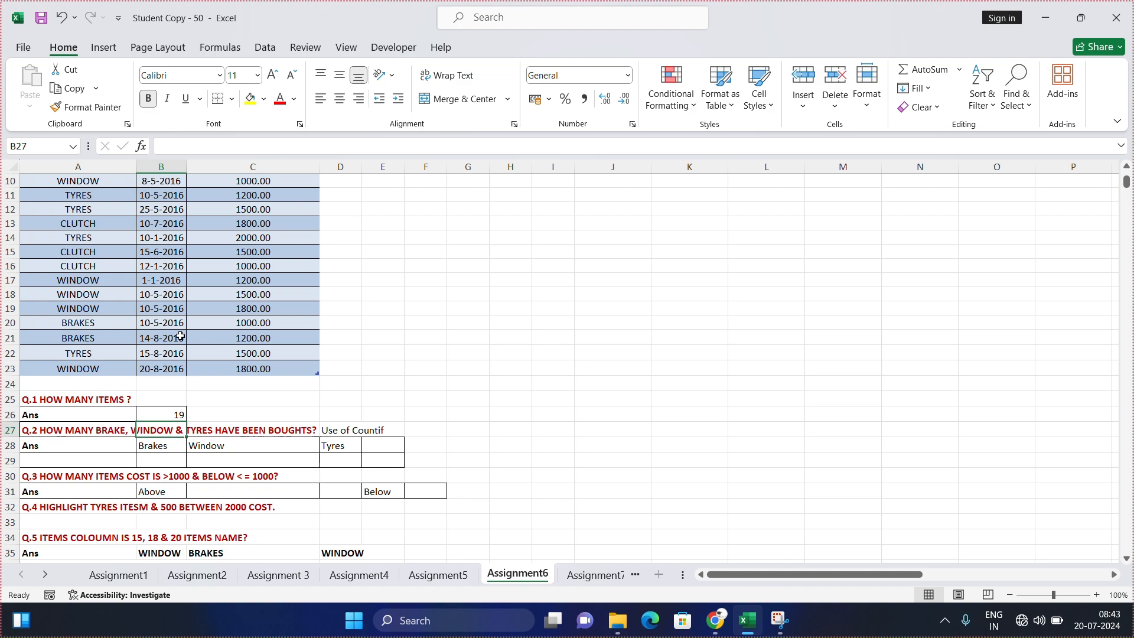
Step: Check the COUNTA formula in B26 against the table, and look over the Q.2 answer cells B29, C29 and D29
{"action": "scroll", "coordinate": [155, 357], "scroll_direction": "up", "scroll_amount": 2}
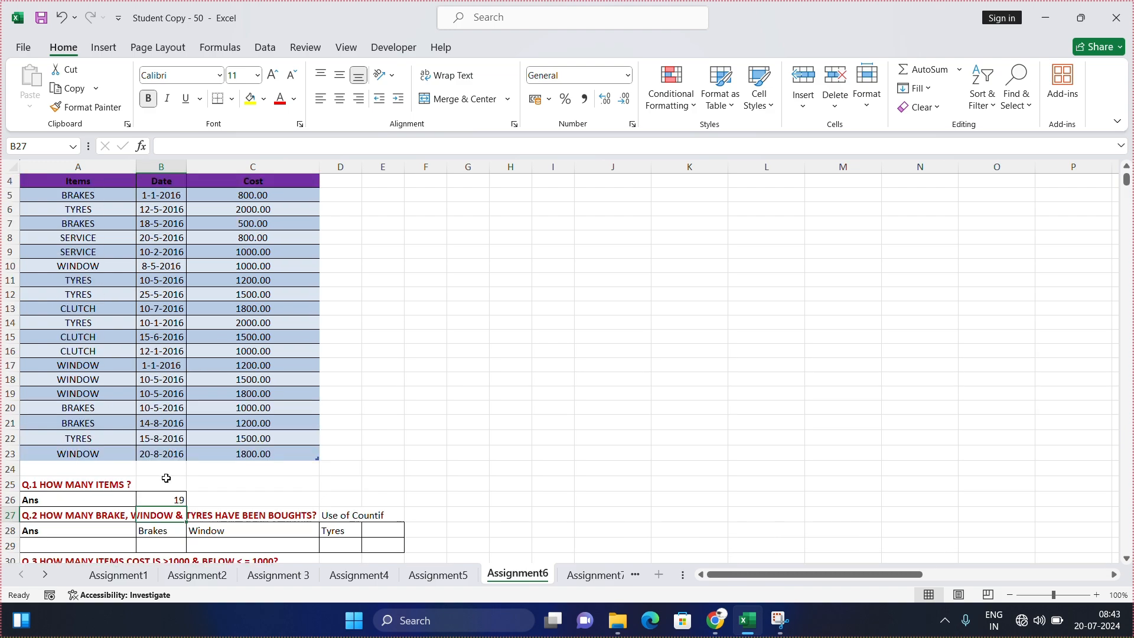
{"action": "left_click", "coordinate": [174, 497]}
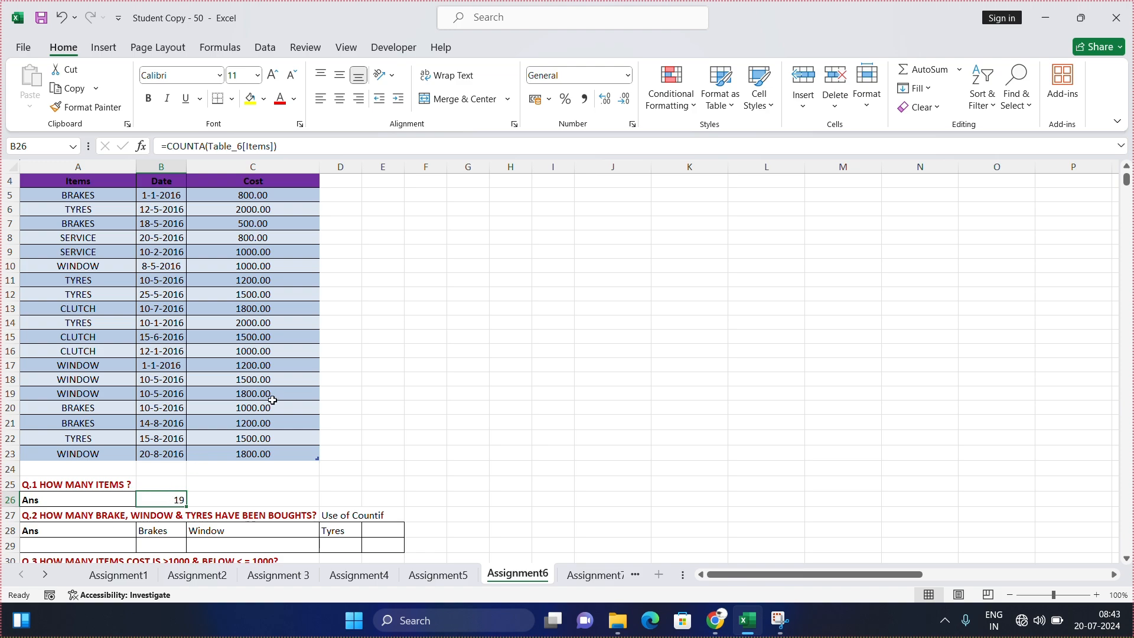
{"action": "scroll", "coordinate": [269, 383], "scroll_direction": "down", "scroll_amount": 4}
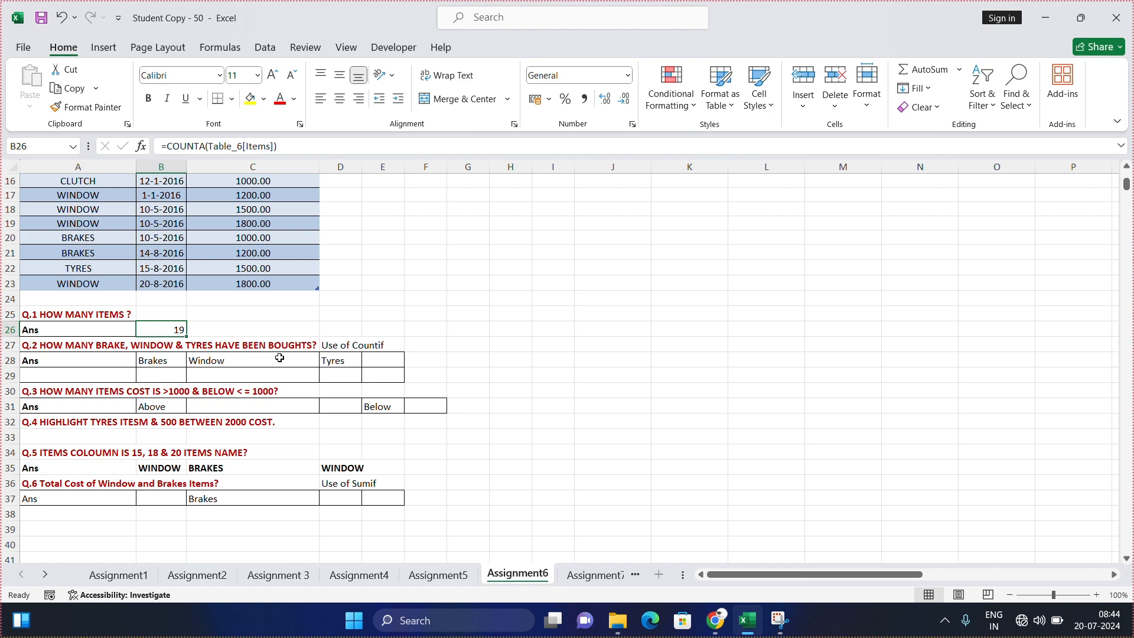
{"action": "left_click", "coordinate": [178, 377]}
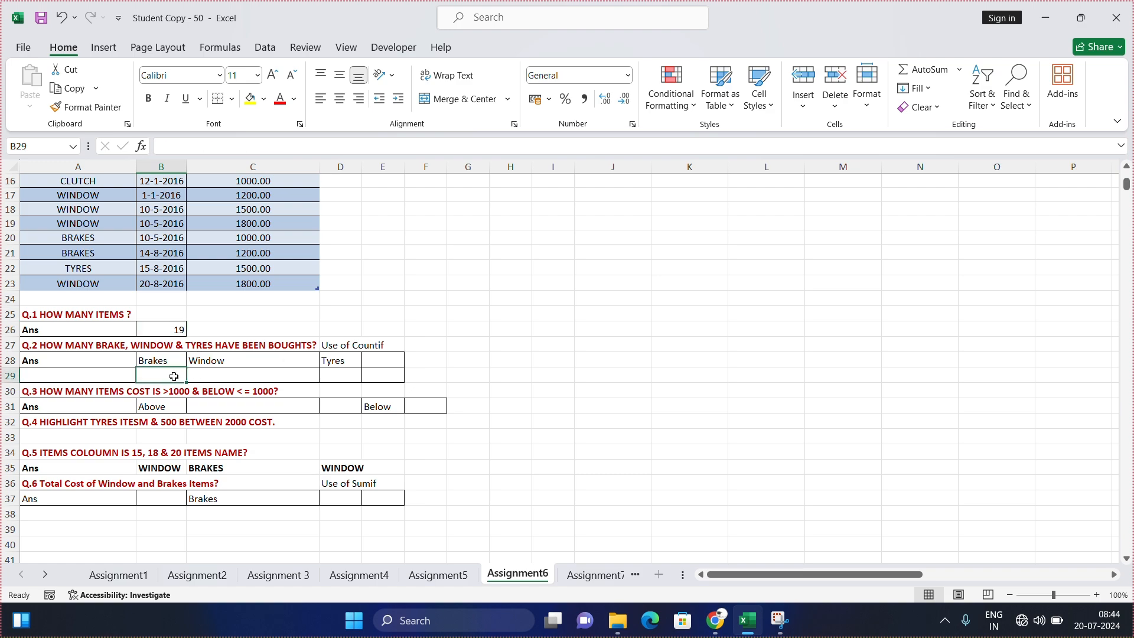
{"action": "left_click", "coordinate": [219, 376]}
{"action": "left_click", "coordinate": [361, 376]}
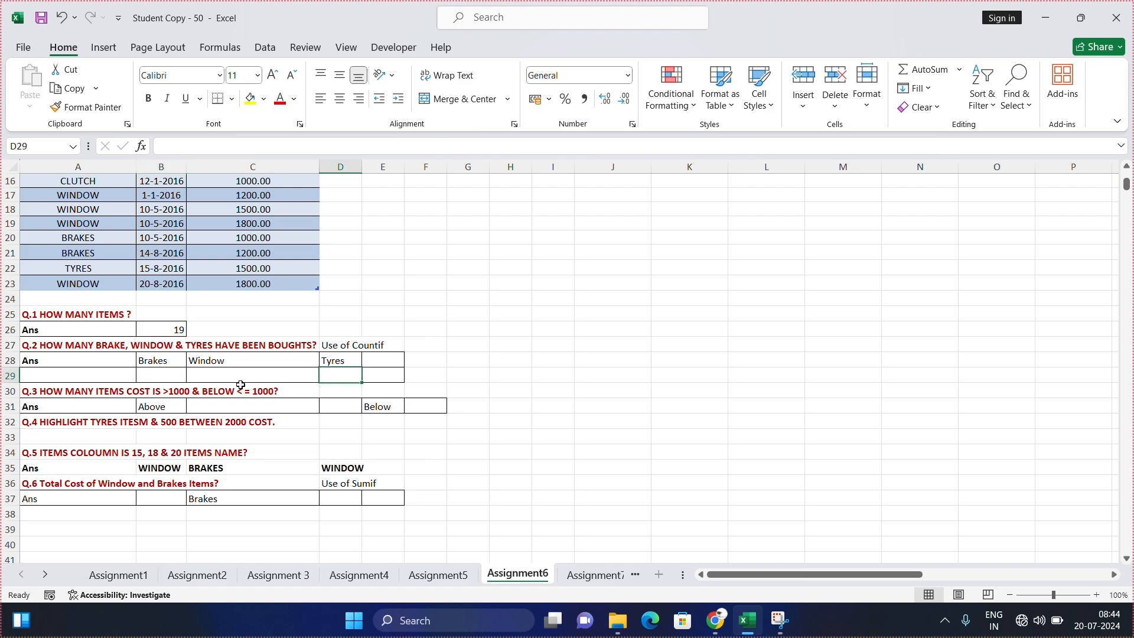
Step: Begin a COUNTIF formula in B29 under Brakes, with the table's Items column A5 to A23 as its range
{"action": "left_click", "coordinate": [166, 371]}
{"action": "key", "text": "ctrl+b"}
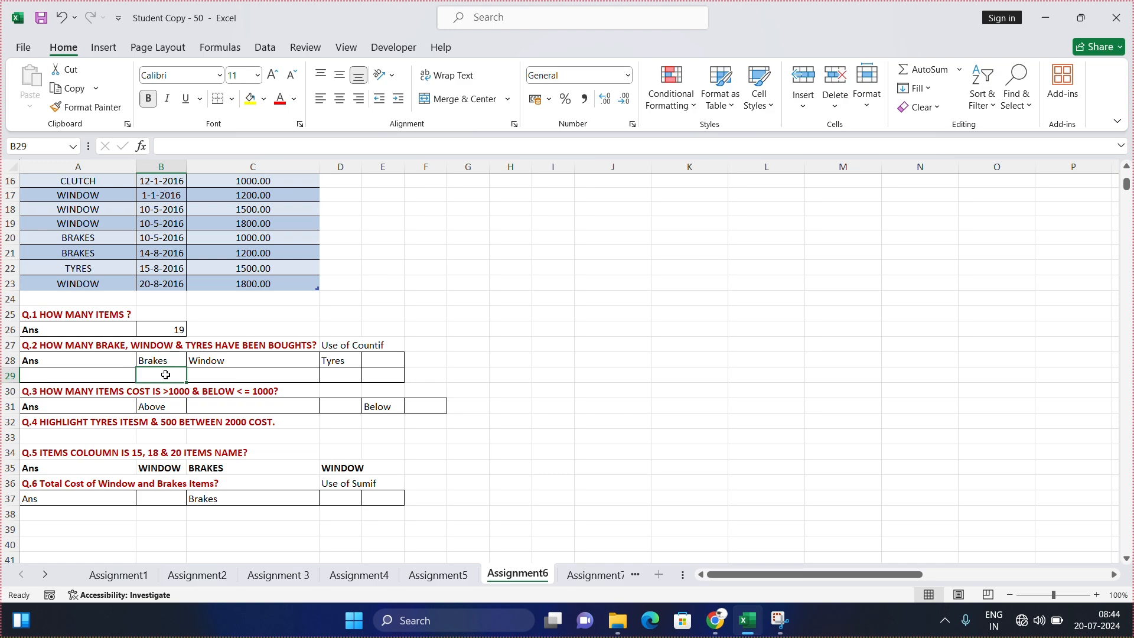
{"action": "type", "text": "="}
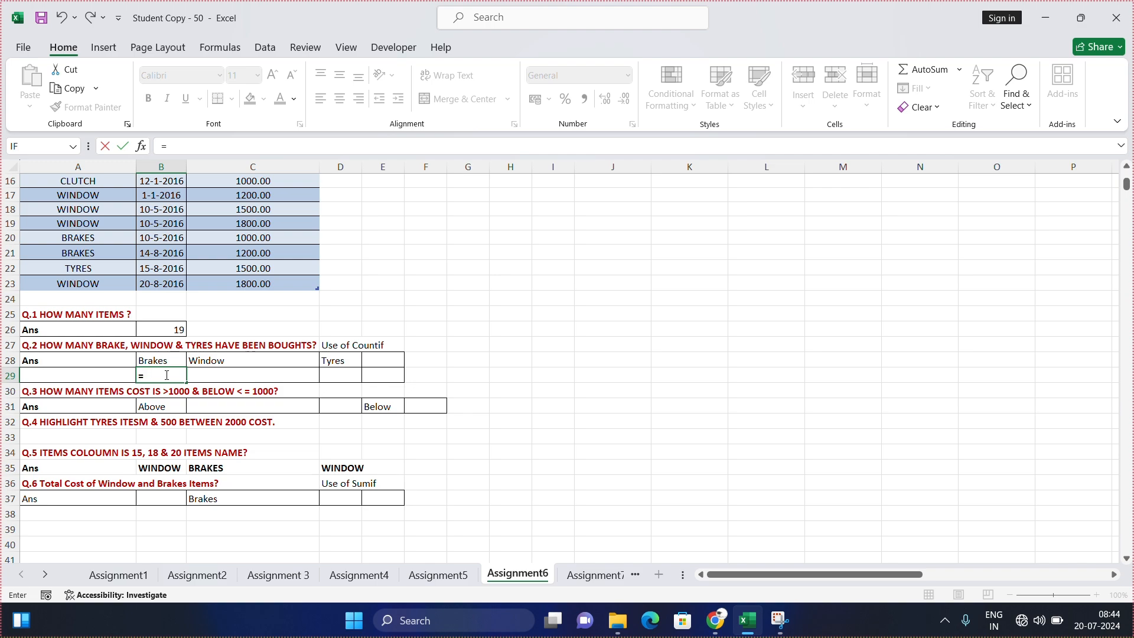
{"action": "type", "text": "count"}
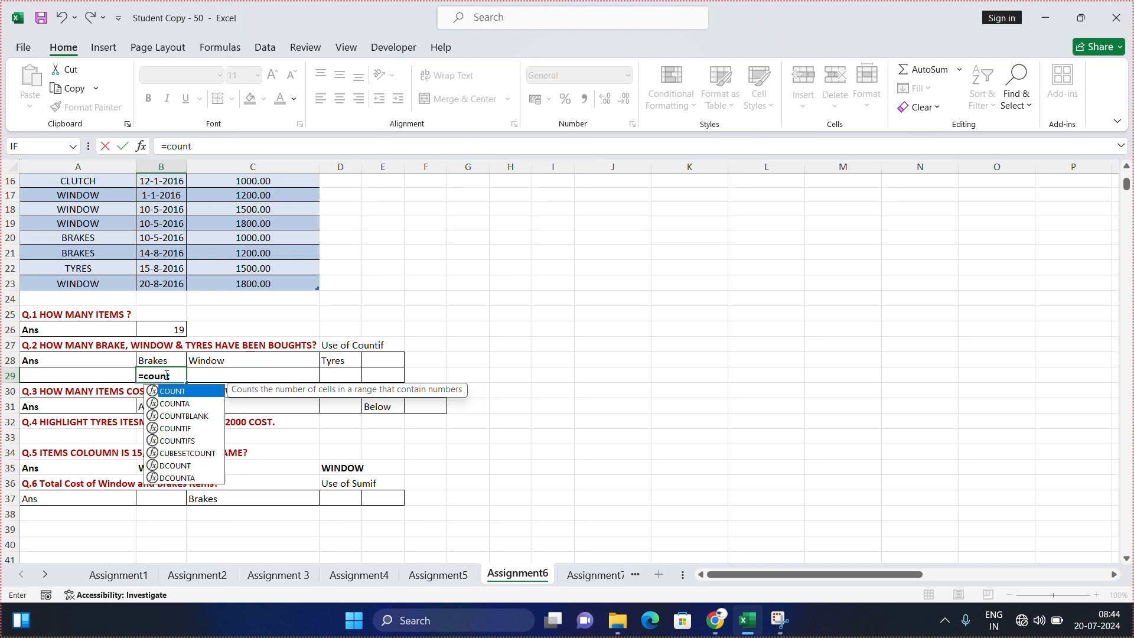
{"action": "type", "text": "if"}
{"action": "key", "text": "Tab"}
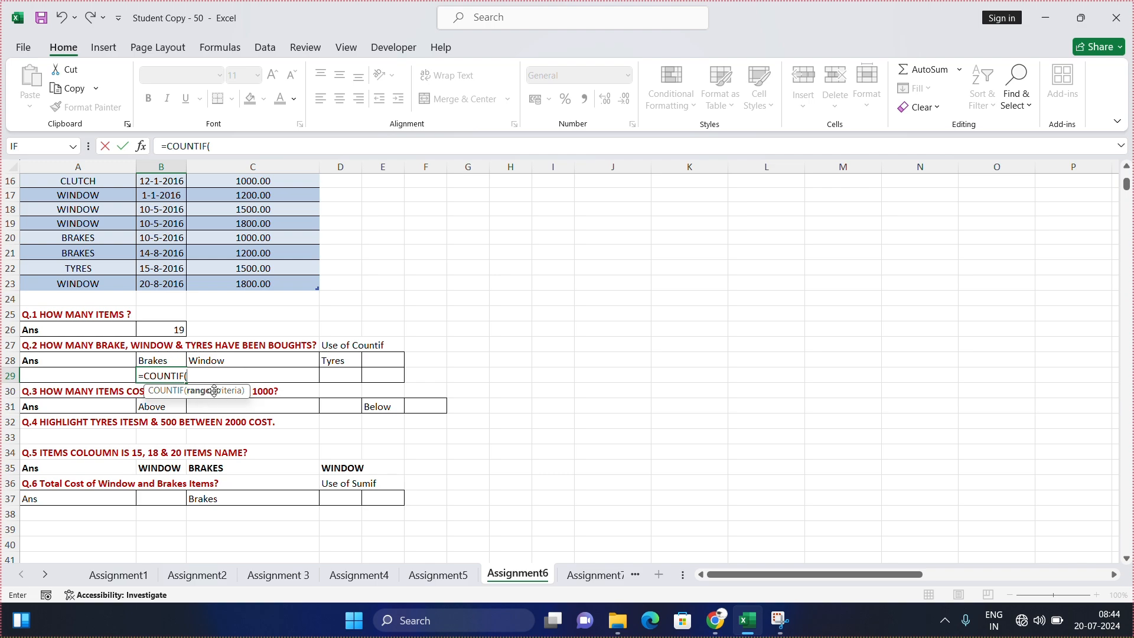
{"action": "scroll", "coordinate": [126, 334], "scroll_direction": "up", "scroll_amount": 4}
{"action": "left_click_drag", "start_coordinate": [98, 195], "coordinate": [121, 456]}
{"action": "scroll", "coordinate": [139, 410], "scroll_direction": "down", "scroll_amount": 2}
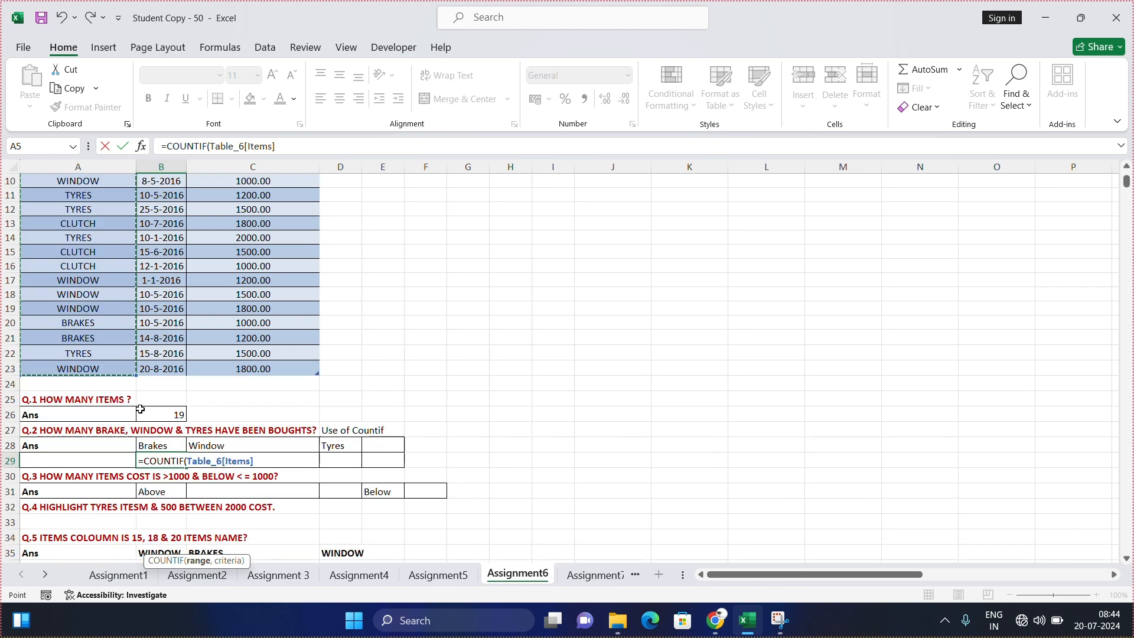
{"action": "scroll", "coordinate": [140, 409], "scroll_direction": "down", "scroll_amount": 1}
Step: Complete the Brakes COUNTIF formula with cell A7 as its criterion, and select the Window answer cell C29
{"action": "type", "text": ","}
{"action": "scroll", "coordinate": [86, 267], "scroll_direction": "up", "scroll_amount": 3}
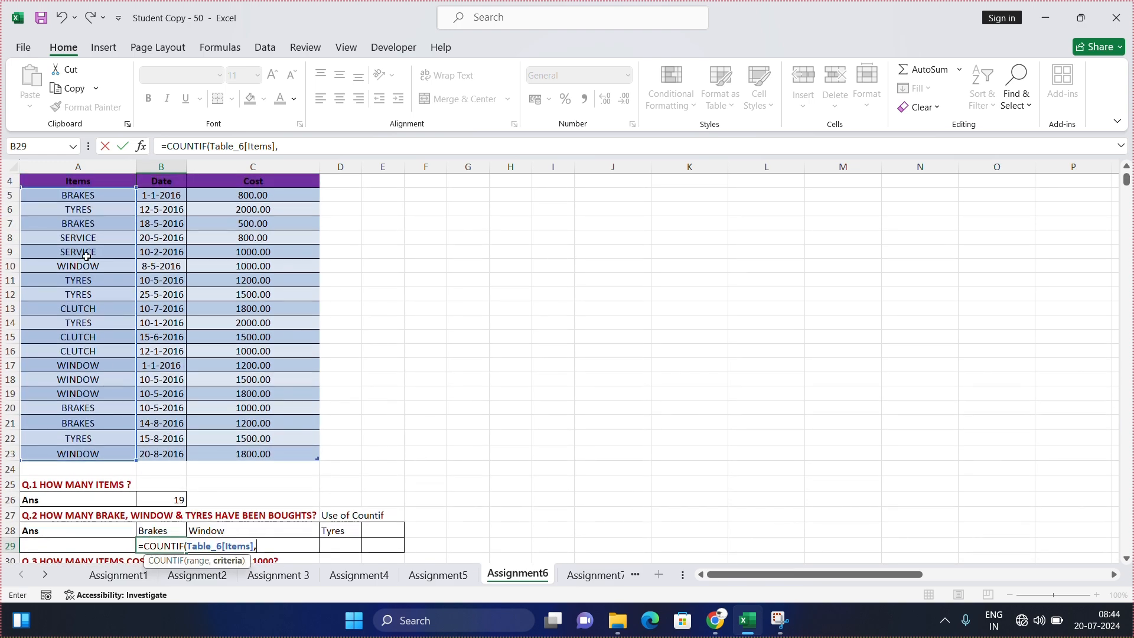
{"action": "left_click", "coordinate": [86, 224]}
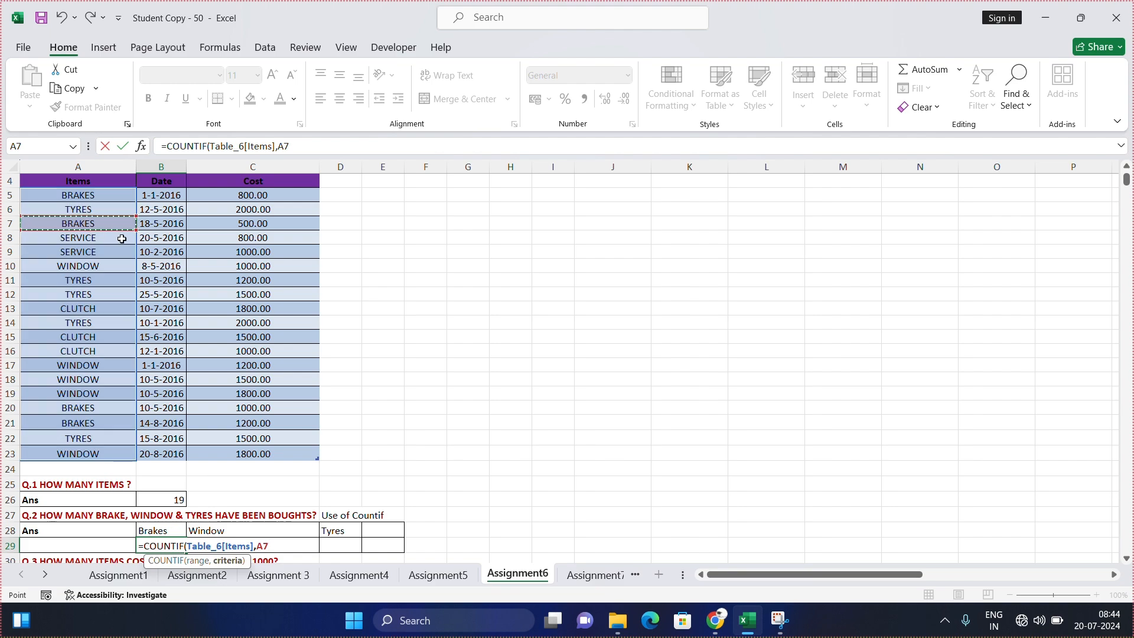
{"action": "scroll", "coordinate": [109, 238], "scroll_direction": "down", "scroll_amount": 4}
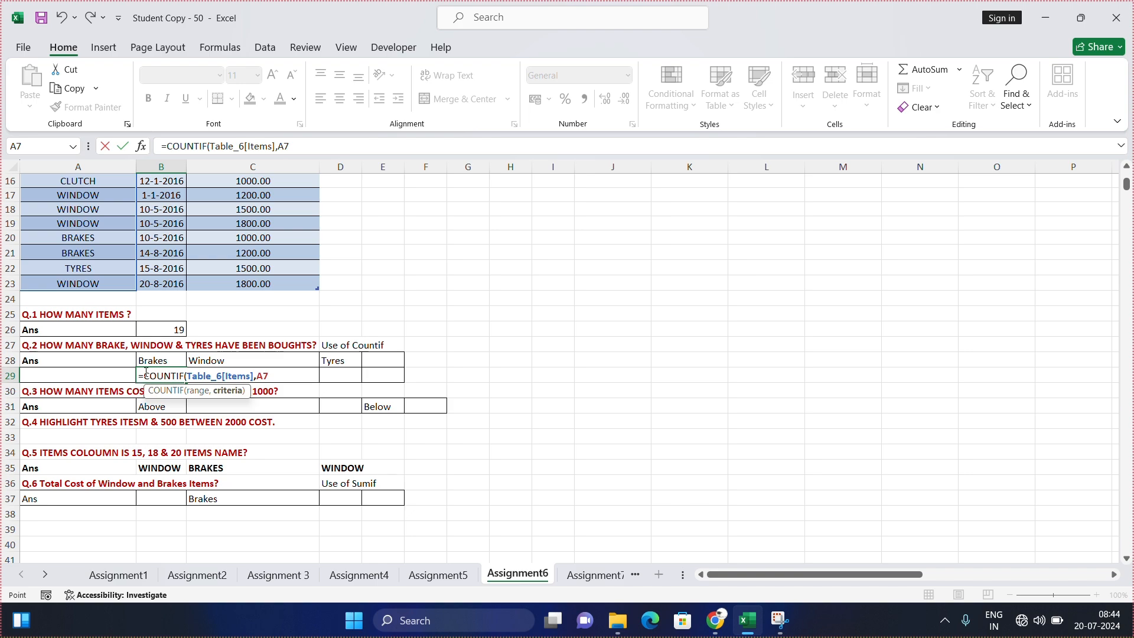
{"action": "scroll", "coordinate": [145, 374], "scroll_direction": "up", "scroll_amount": 5}
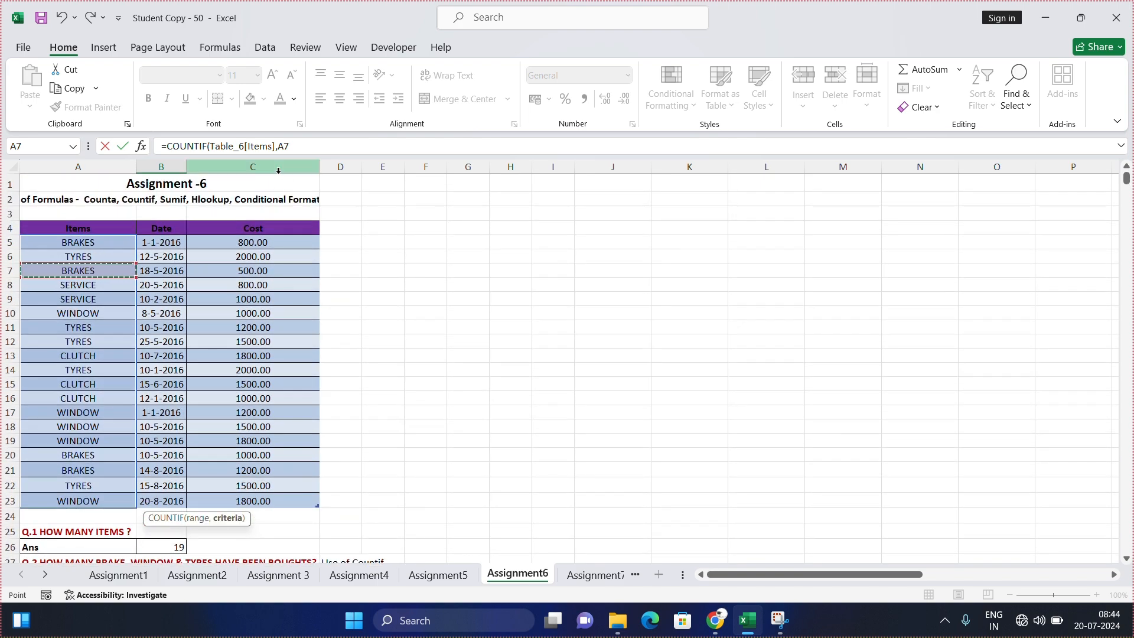
{"action": "scroll", "coordinate": [278, 171], "scroll_direction": "down", "scroll_amount": 1}
{"action": "key", "text": "Return"}
{"action": "scroll", "coordinate": [260, 180], "scroll_direction": "down", "scroll_amount": 3}
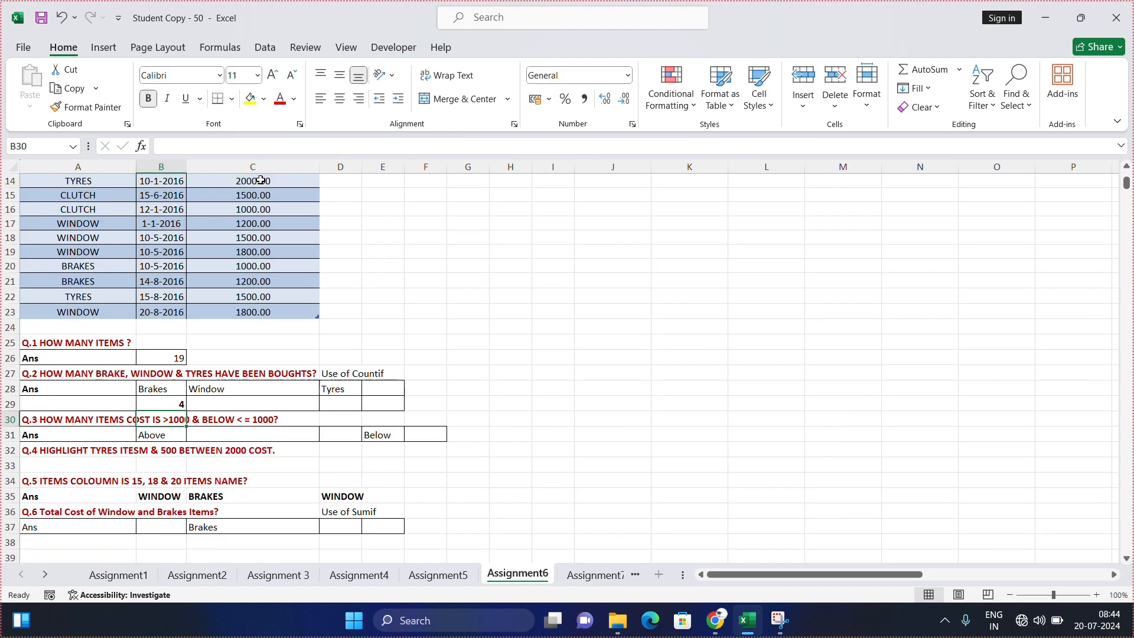
{"action": "left_click", "coordinate": [161, 404]}
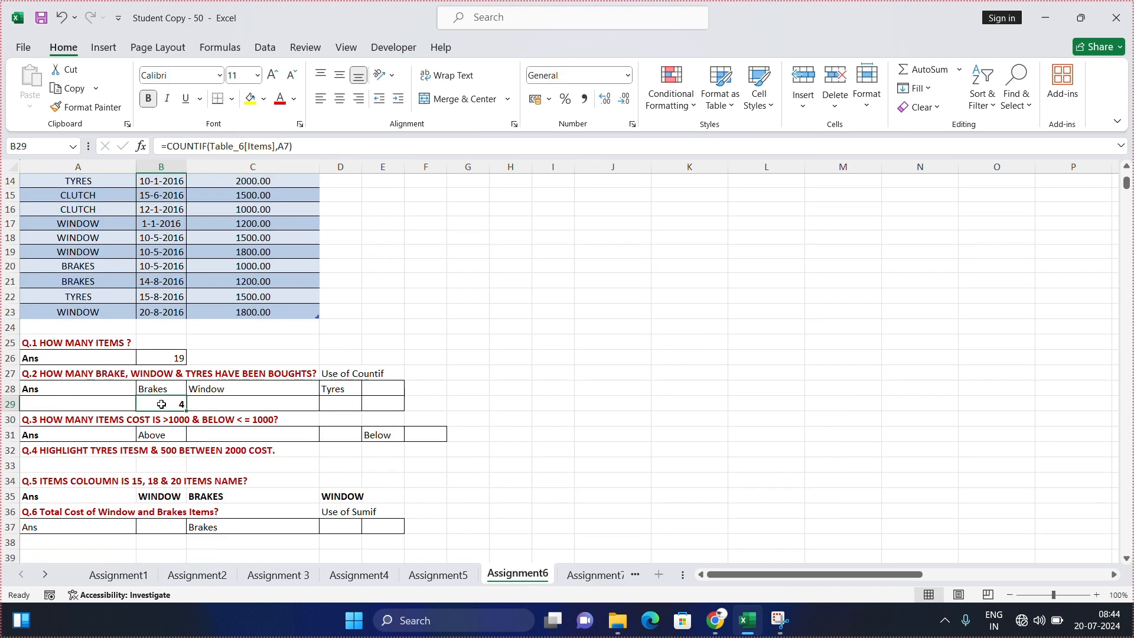
{"action": "left_click", "coordinate": [230, 405]}
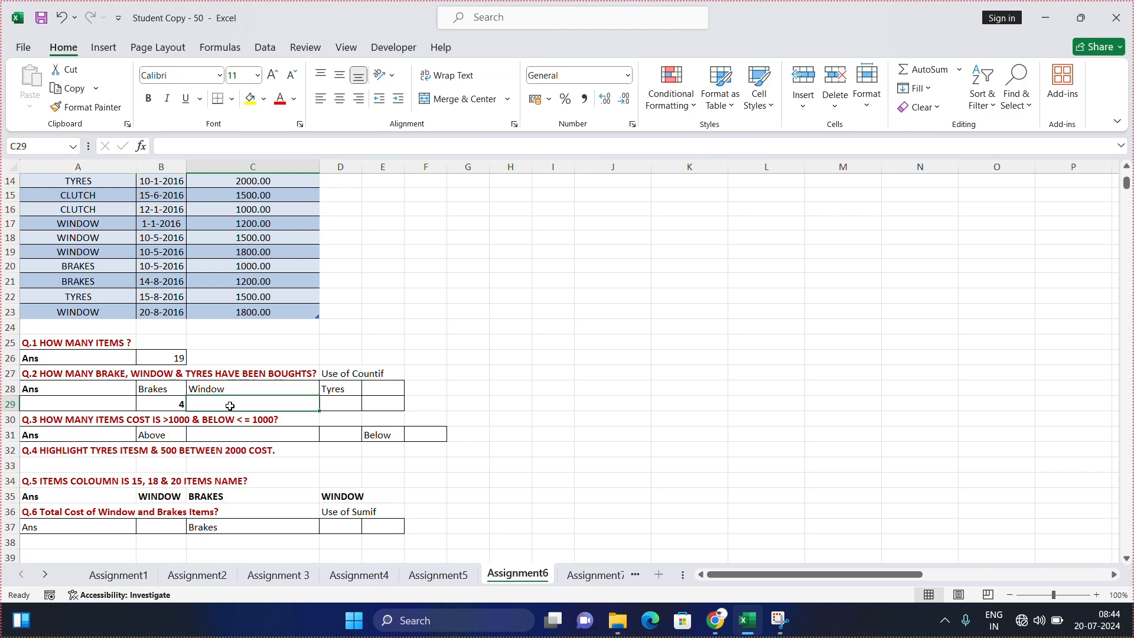
{"action": "type", "text": "countif"}
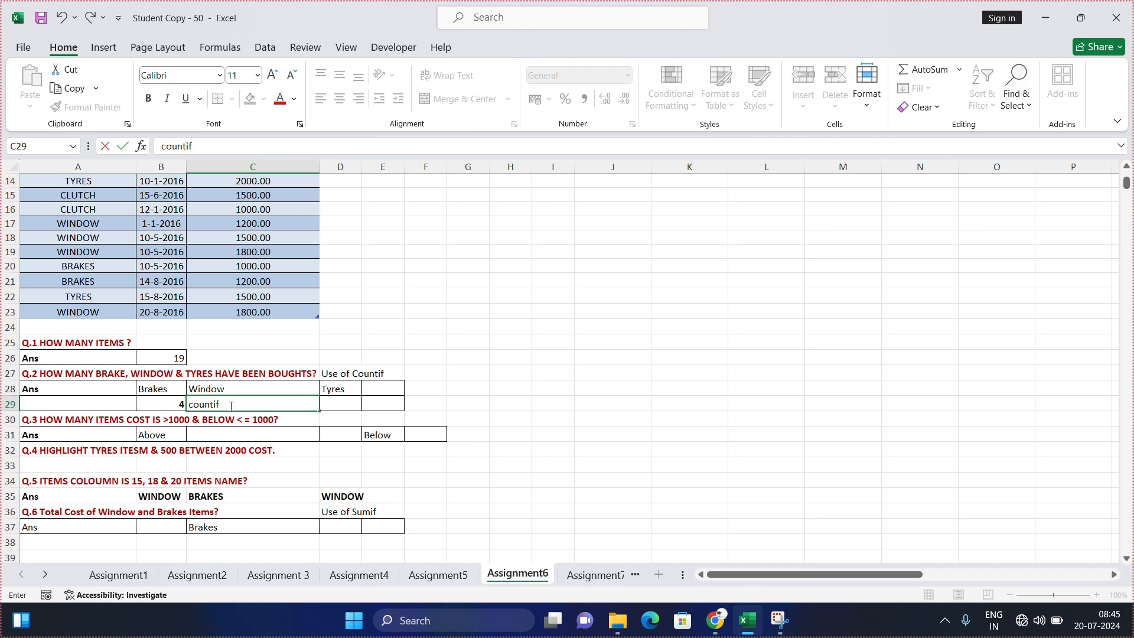
{"action": "key", "text": "BackSpace"}
{"action": "key", "text": "BackSpace"}
{"action": "key", "text": "BackSpace"}
{"action": "key", "text": "BackSpace"}
{"action": "key", "text": "BackSpace"}
Step: Count the WINDOW entries in C29 with a COUNTIF formula over the Items column, using cell A19 as the criterion
{"action": "type", "text": "=counti"}
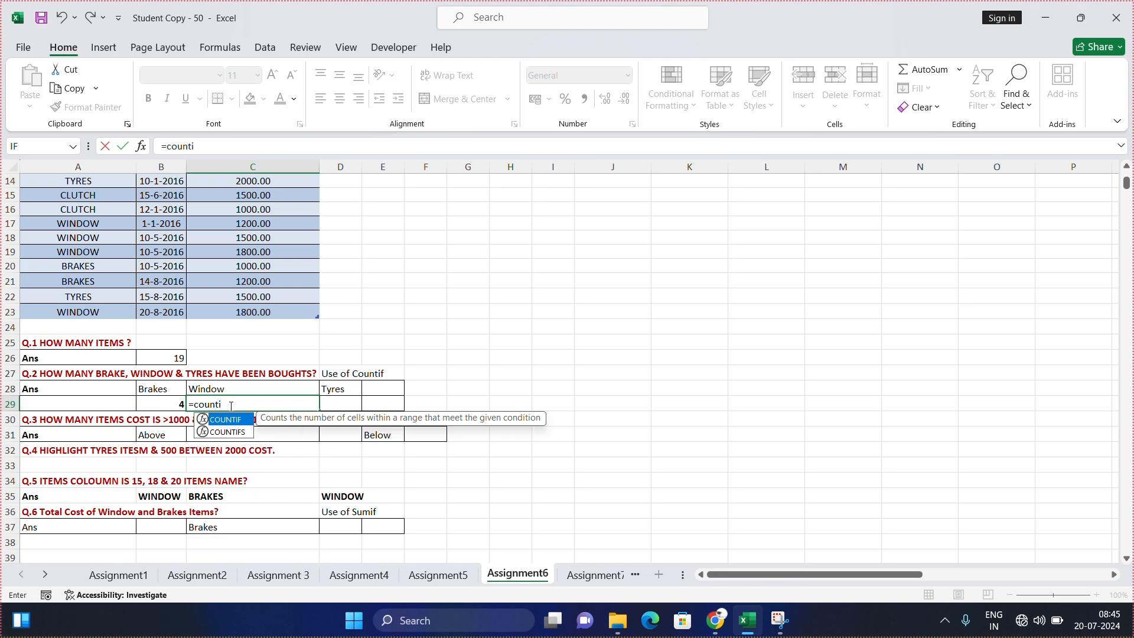
{"action": "type", "text": "f"}
{"action": "key", "text": "Tab"}
{"action": "scroll", "coordinate": [283, 355], "scroll_direction": "up", "scroll_amount": 4}
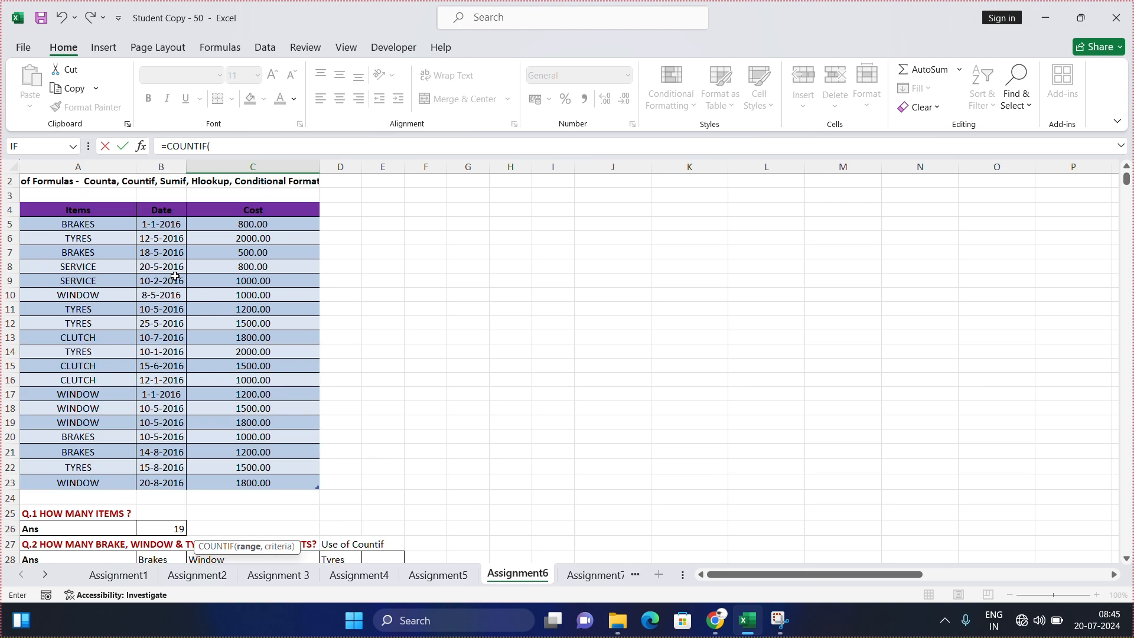
{"action": "left_click_drag", "start_coordinate": [83, 224], "coordinate": [97, 480]}
{"action": "scroll", "coordinate": [147, 391], "scroll_direction": "down", "scroll_amount": 3}
{"action": "type", "text": ","}
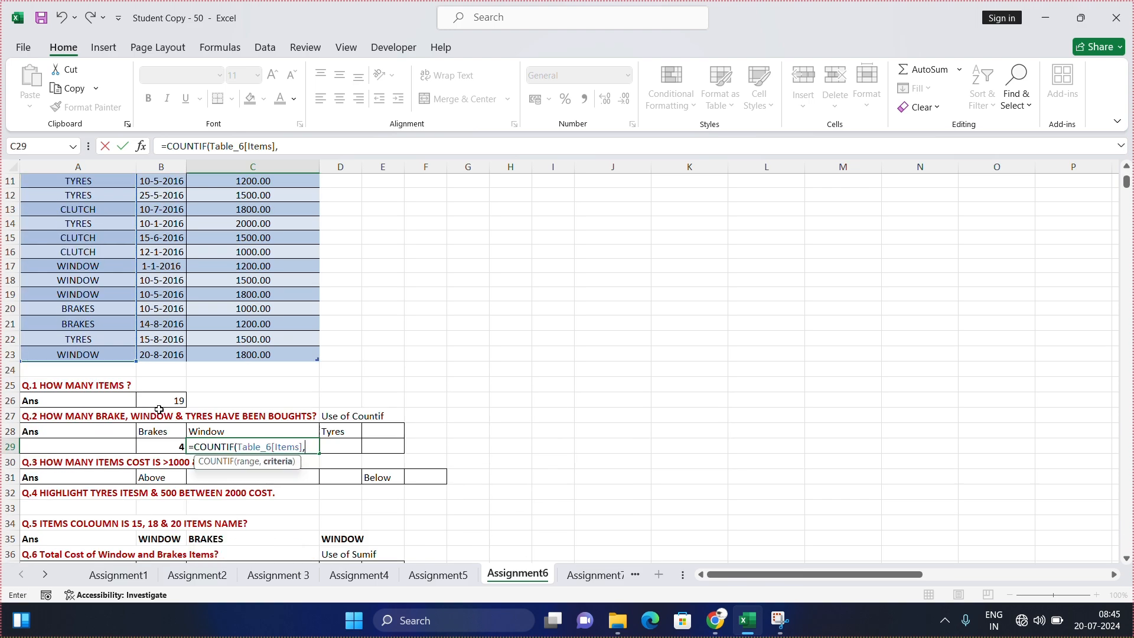
{"action": "left_click", "coordinate": [113, 293]}
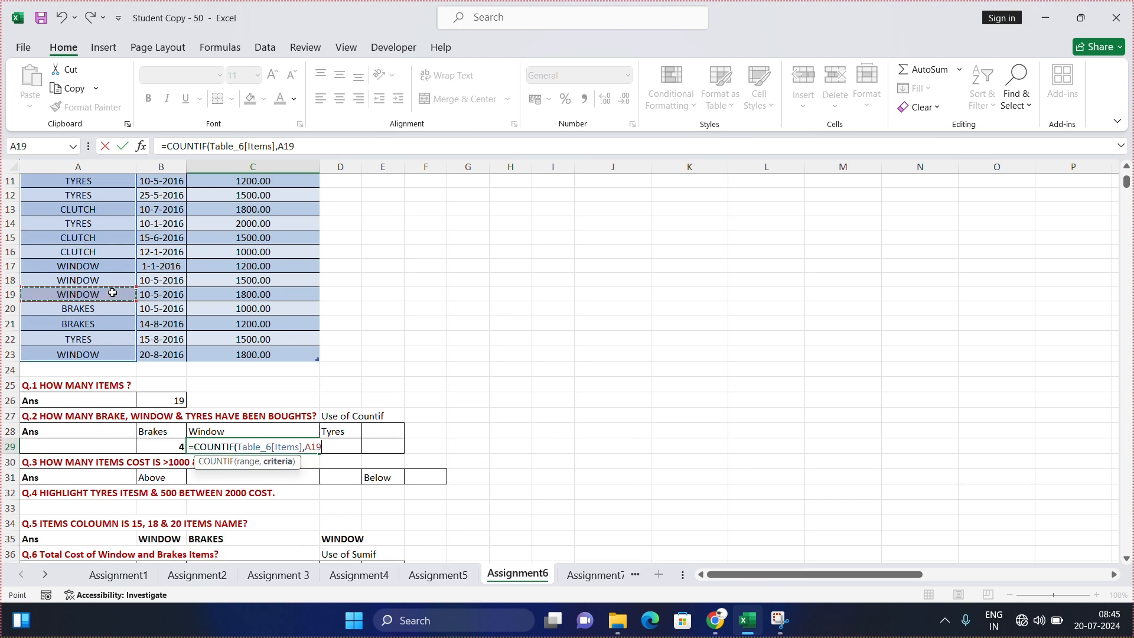
{"action": "key", "text": "Return"}
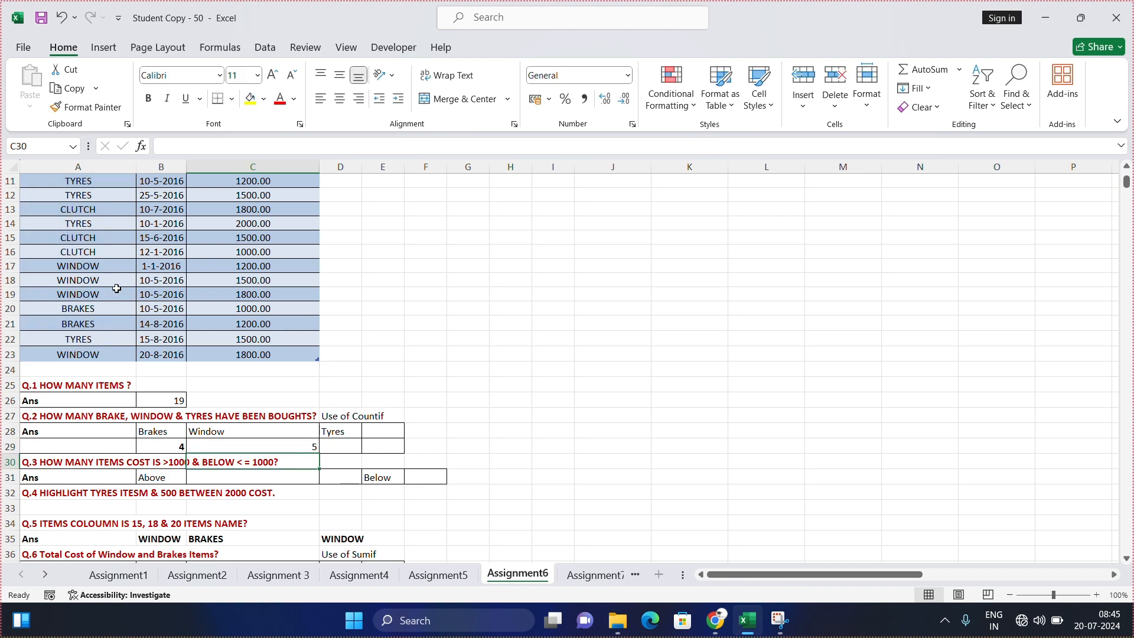
Step: Count the TYRES entries in D29 with a COUNTIF formula over the table's Items column, using cell A6 as the criterion
{"action": "left_click", "coordinate": [345, 443]}
{"action": "type", "text": "=counti"}
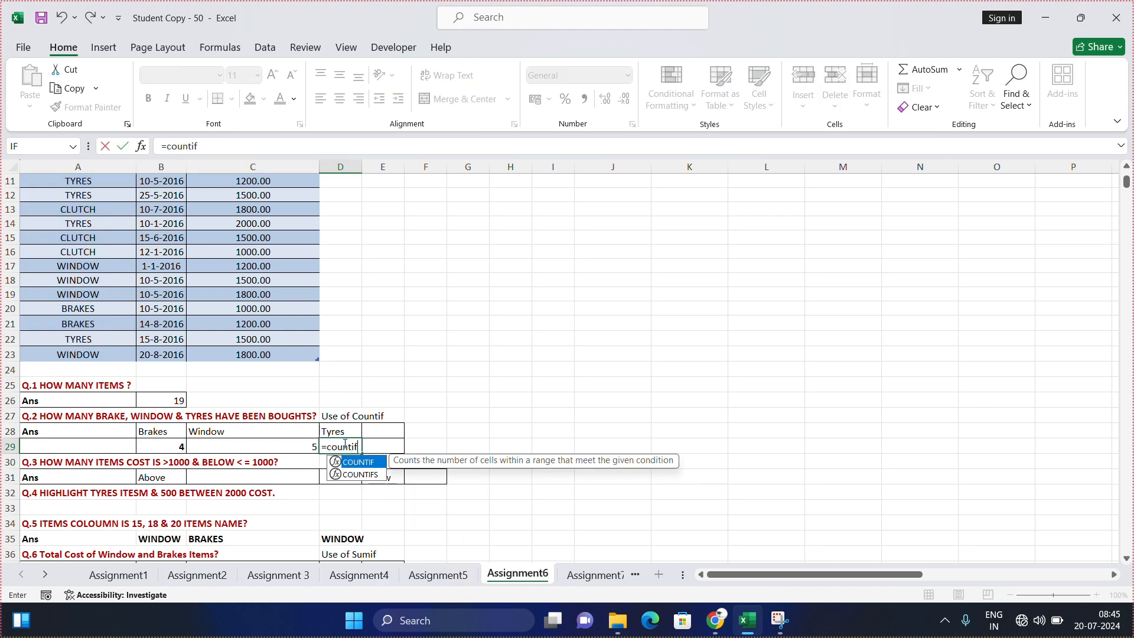
{"action": "type", "text": "f"}
{"action": "key", "text": "Tab"}
{"action": "scroll", "coordinate": [195, 425], "scroll_direction": "up", "scroll_amount": 4}
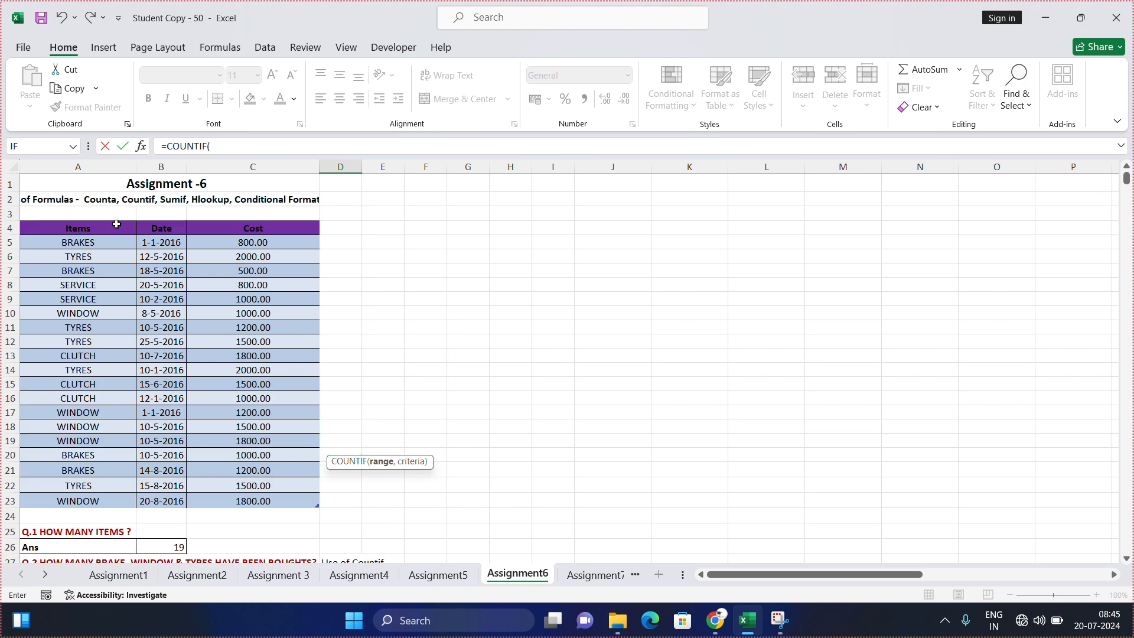
{"action": "left_click_drag", "start_coordinate": [101, 243], "coordinate": [112, 505]}
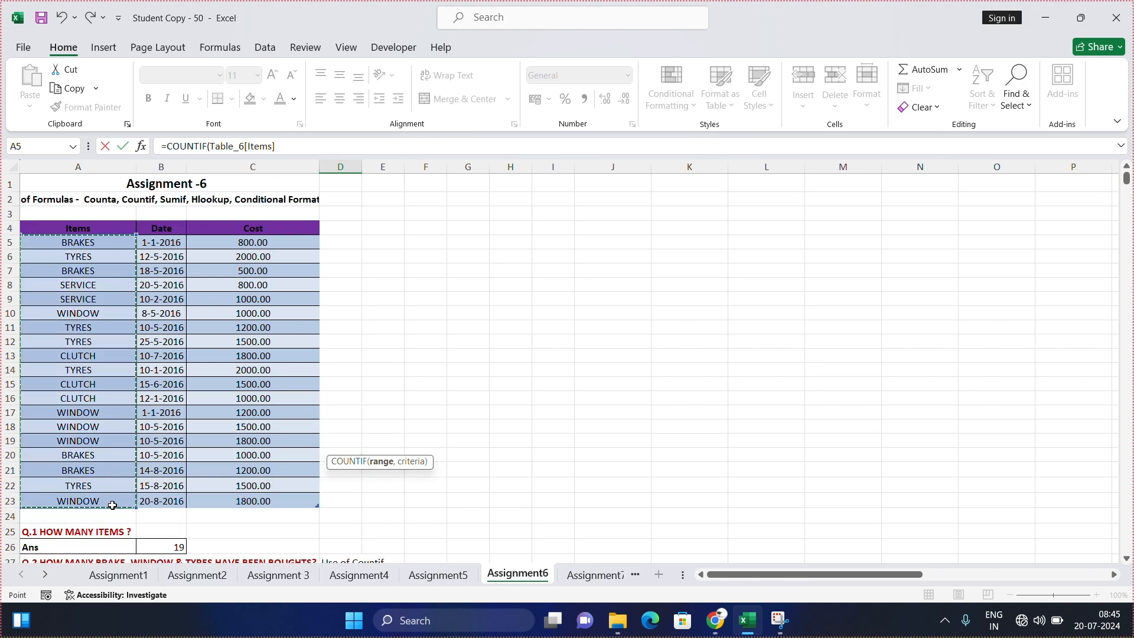
{"action": "type", "text": ","}
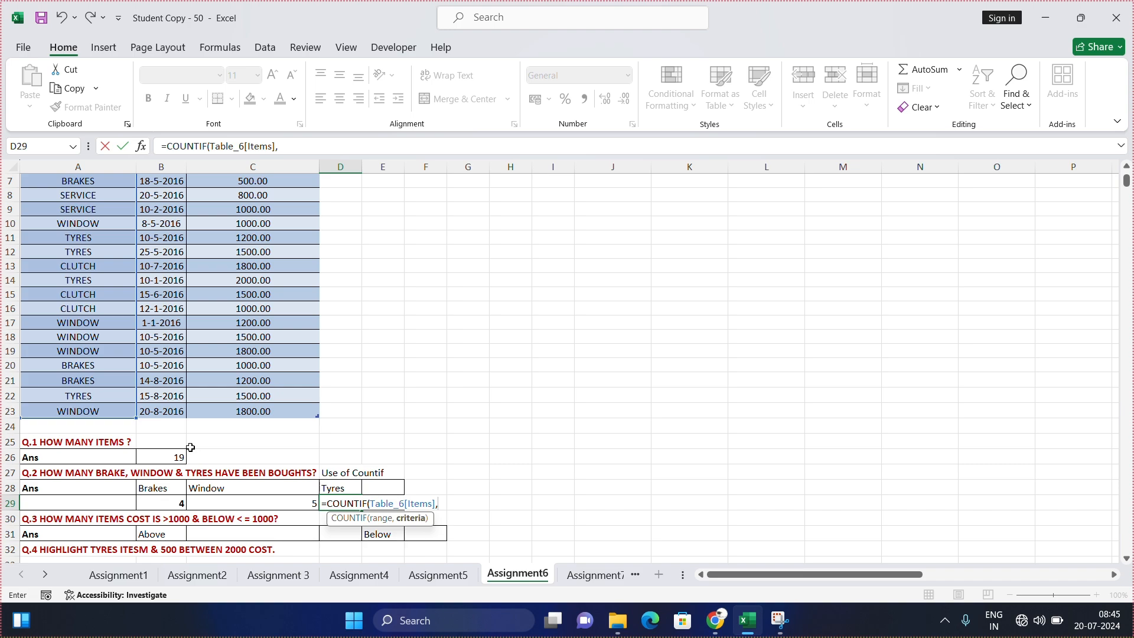
{"action": "scroll", "coordinate": [86, 287], "scroll_direction": "up", "scroll_amount": 2}
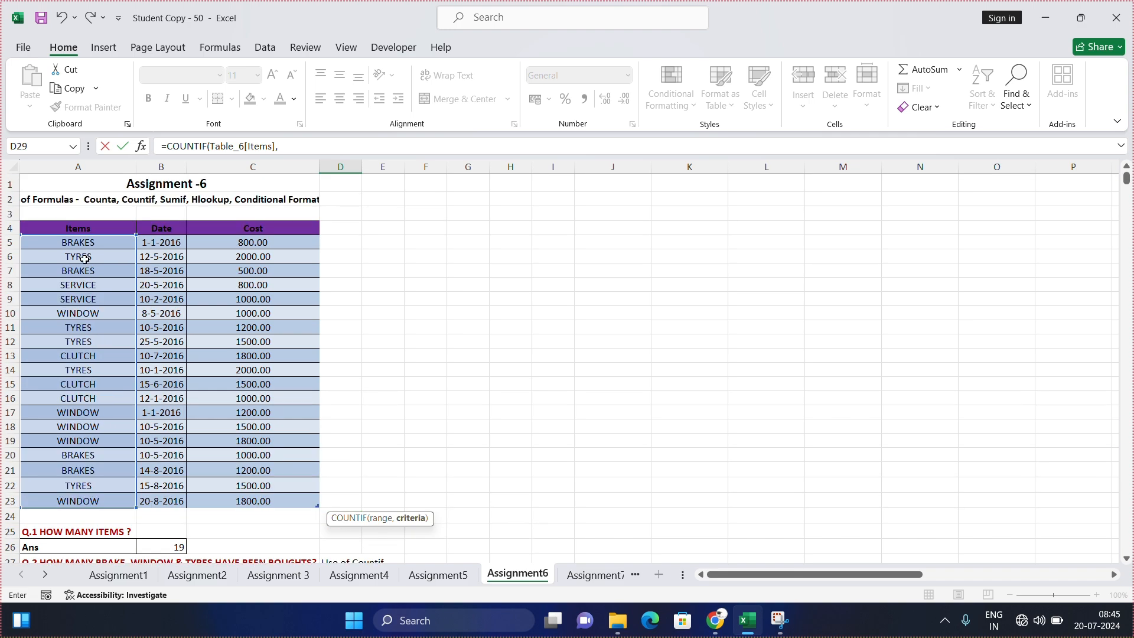
{"action": "left_click", "coordinate": [99, 258]}
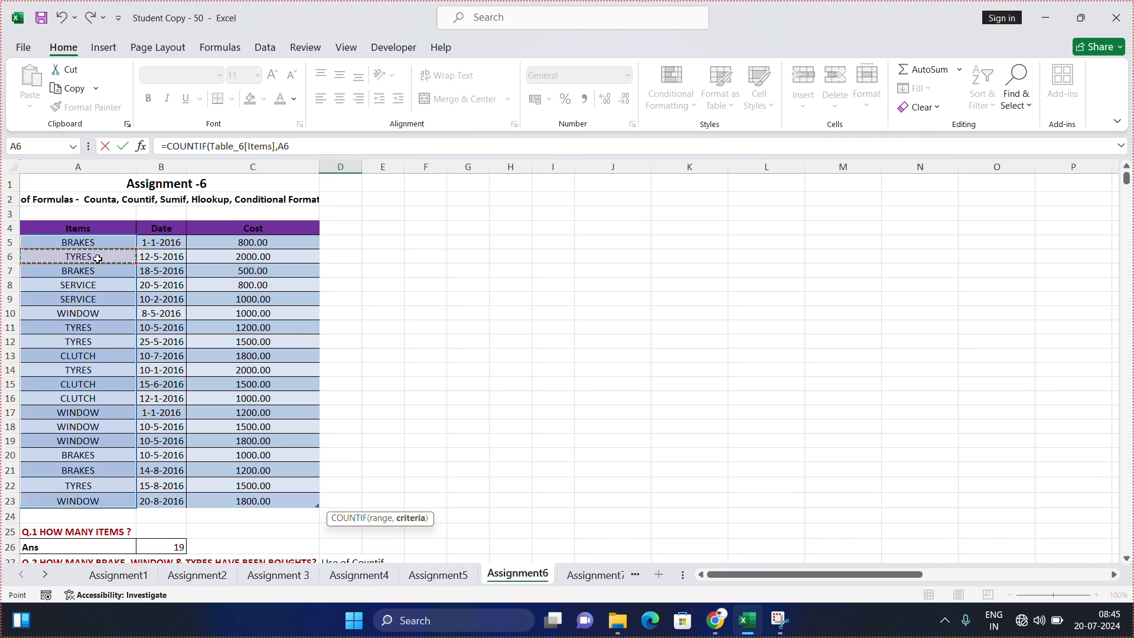
{"action": "key", "text": "Return"}
Step: Start a COUNTIF formula in C31, the Q.3 answer cell for items costing above 1000
{"action": "scroll", "coordinate": [229, 276], "scroll_direction": "down", "scroll_amount": 2}
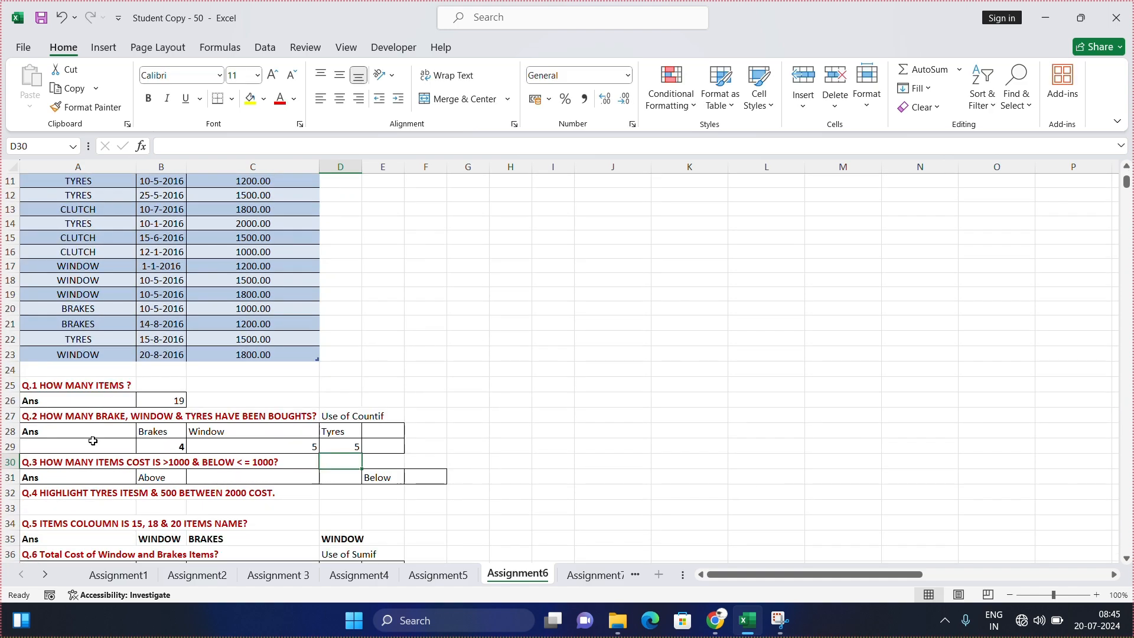
{"action": "scroll", "coordinate": [255, 421], "scroll_direction": "down", "scroll_amount": 3}
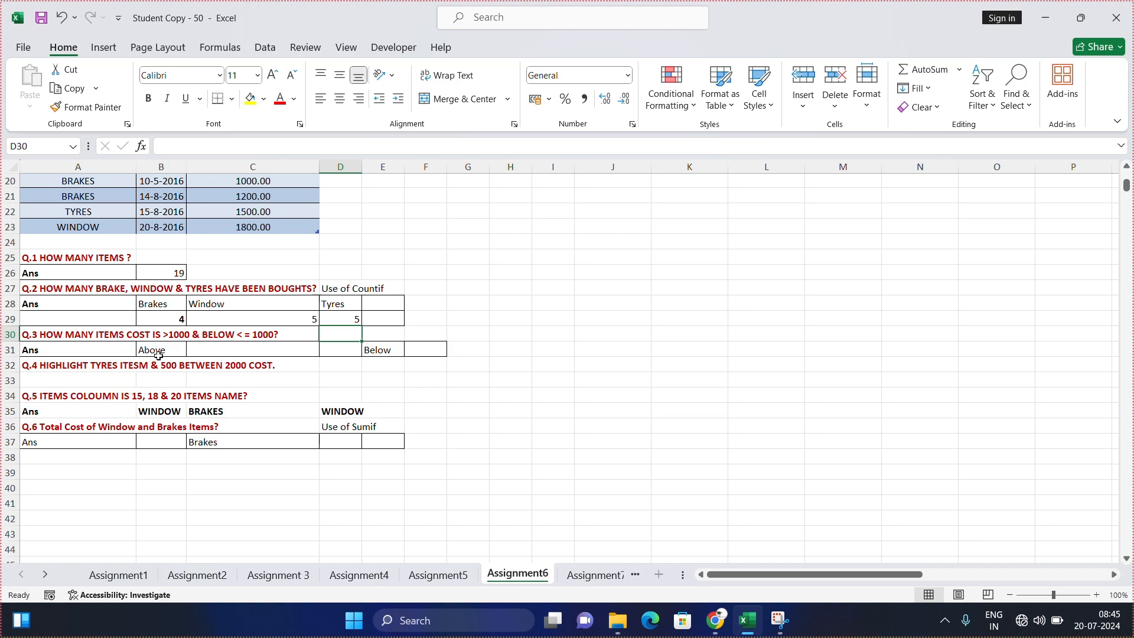
{"action": "left_click", "coordinate": [210, 353]}
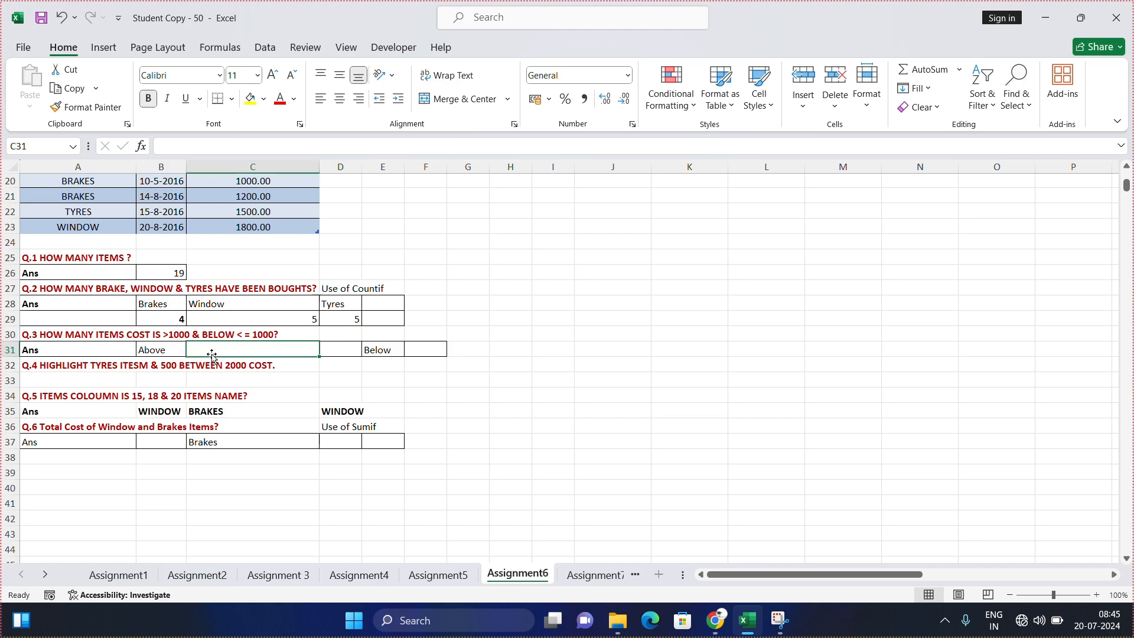
{"action": "left_click", "coordinate": [432, 352]}
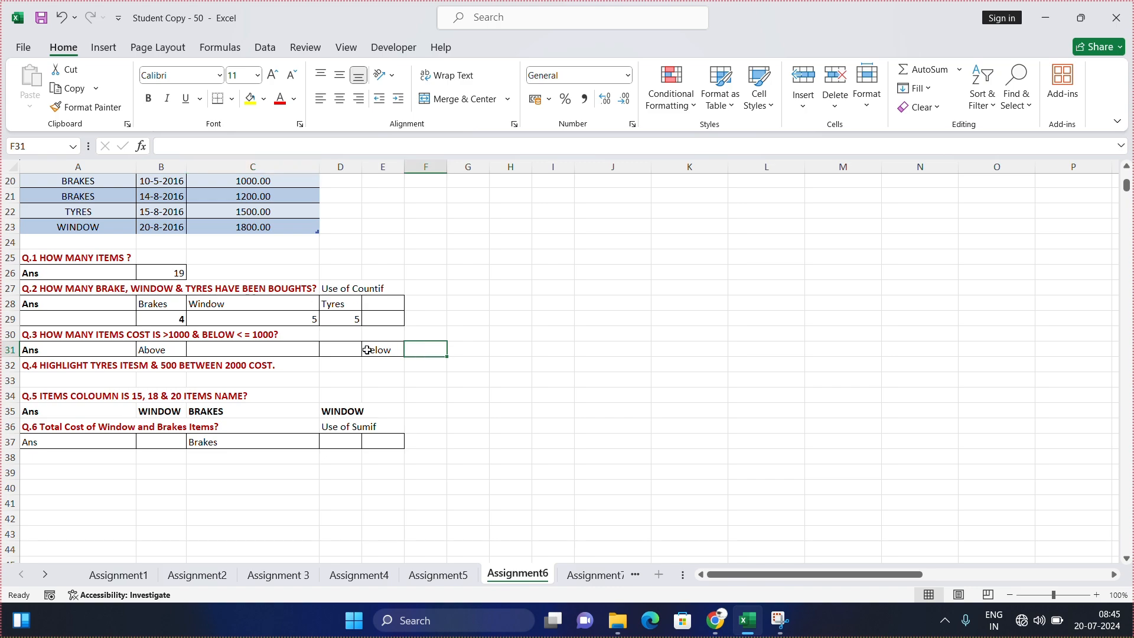
{"action": "left_click", "coordinate": [254, 349]}
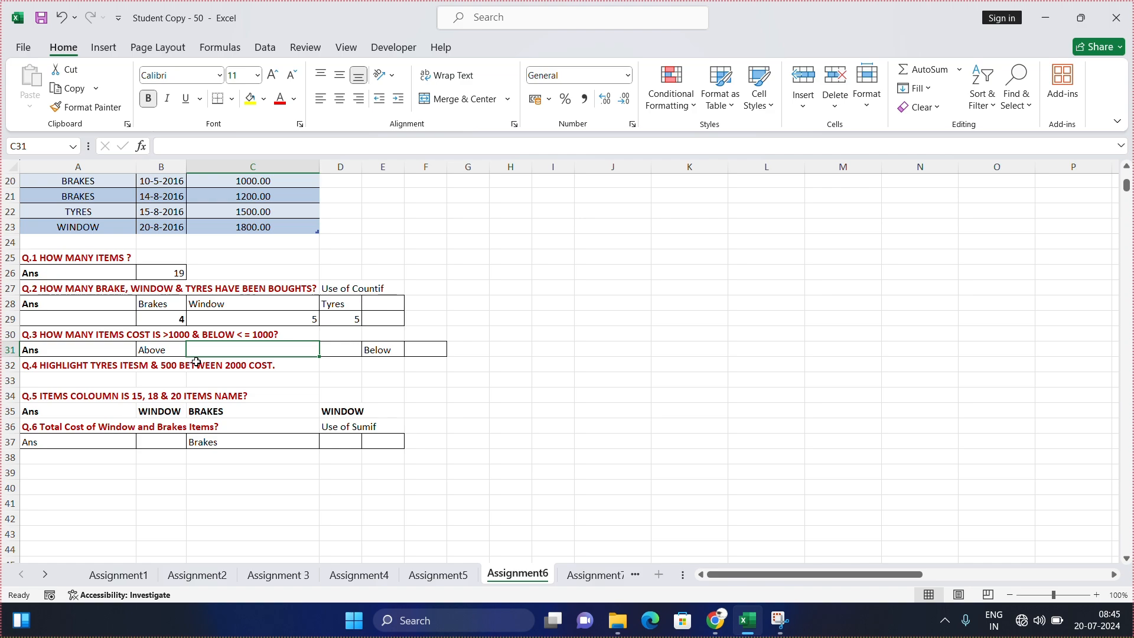
{"action": "scroll", "coordinate": [184, 365], "scroll_direction": "up", "scroll_amount": 2}
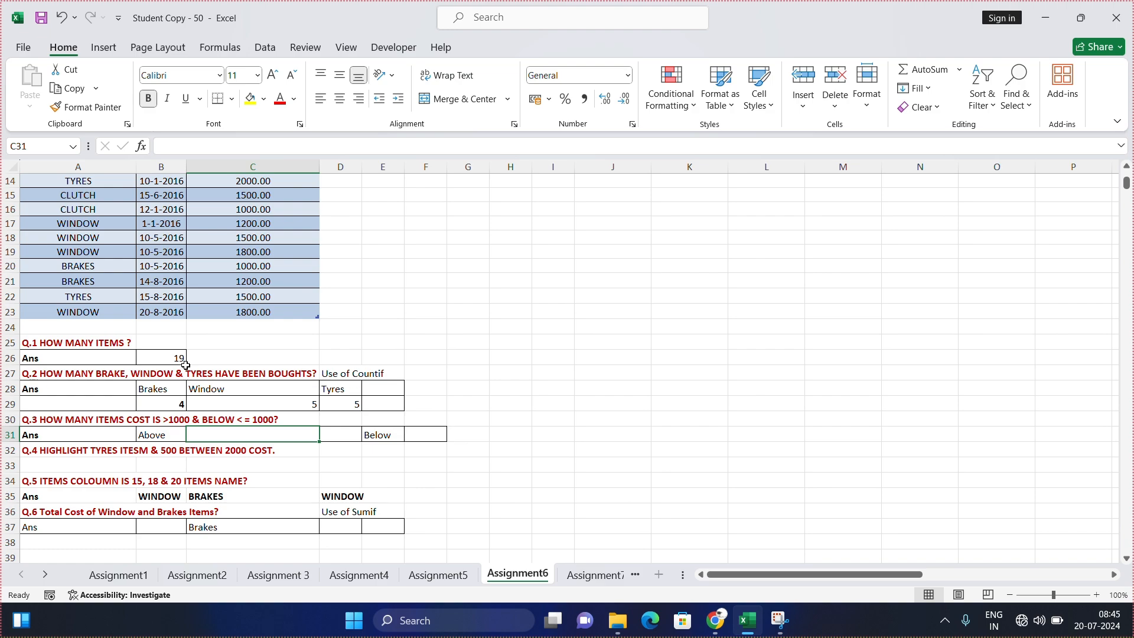
{"action": "type", "text": "="}
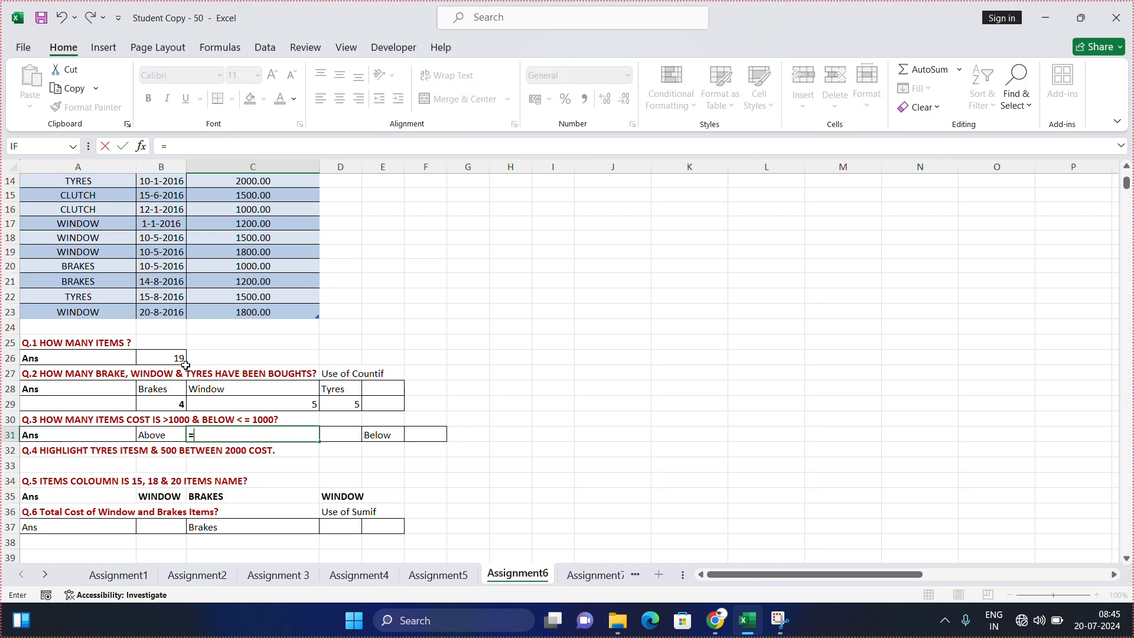
{"action": "type", "text": "countif"}
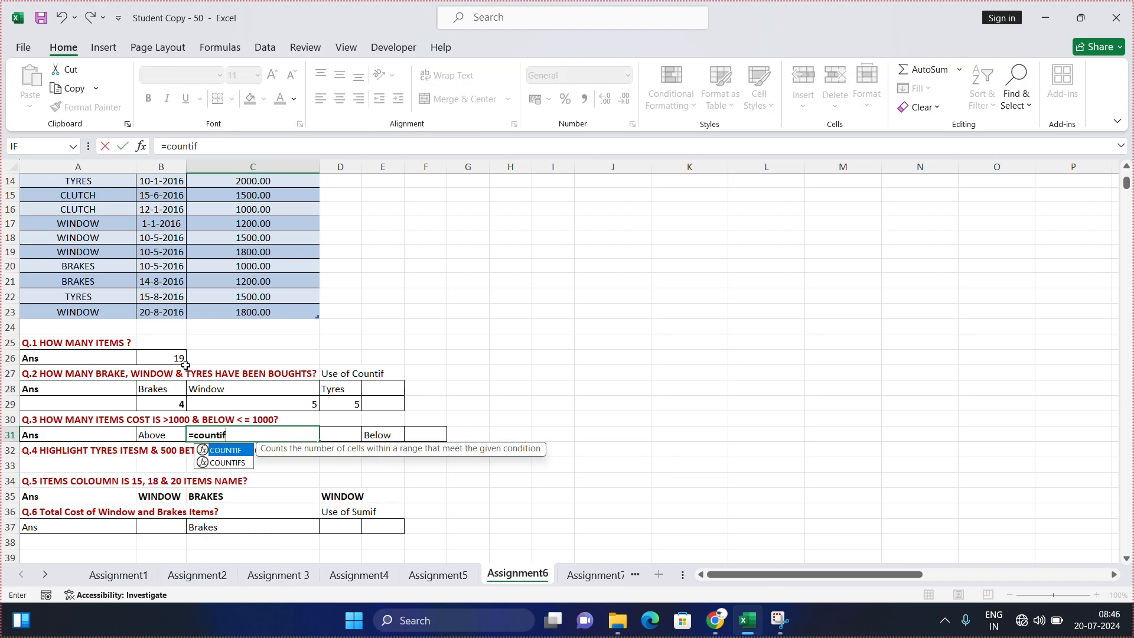
{"action": "key", "text": "Tab"}
Step: Complete the C31 COUNTIF formula with the Cost column C5 to C23 as its range and ">1000" as its criterion
{"action": "scroll", "coordinate": [175, 512], "scroll_direction": "up", "scroll_amount": 1}
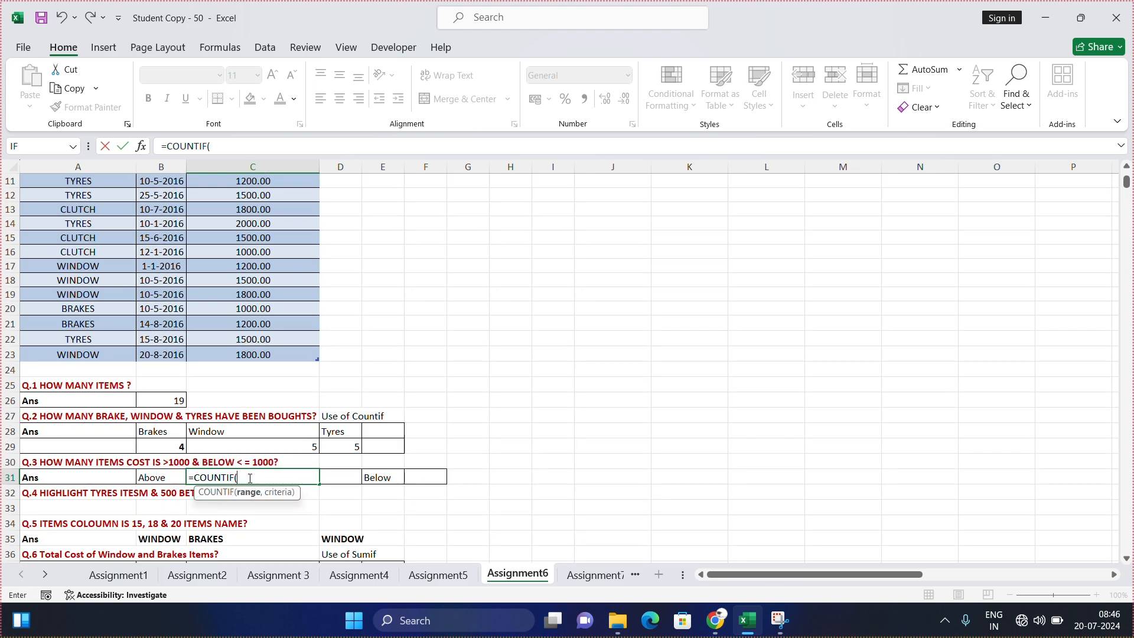
{"action": "scroll", "coordinate": [247, 211], "scroll_direction": "up", "scroll_amount": 2}
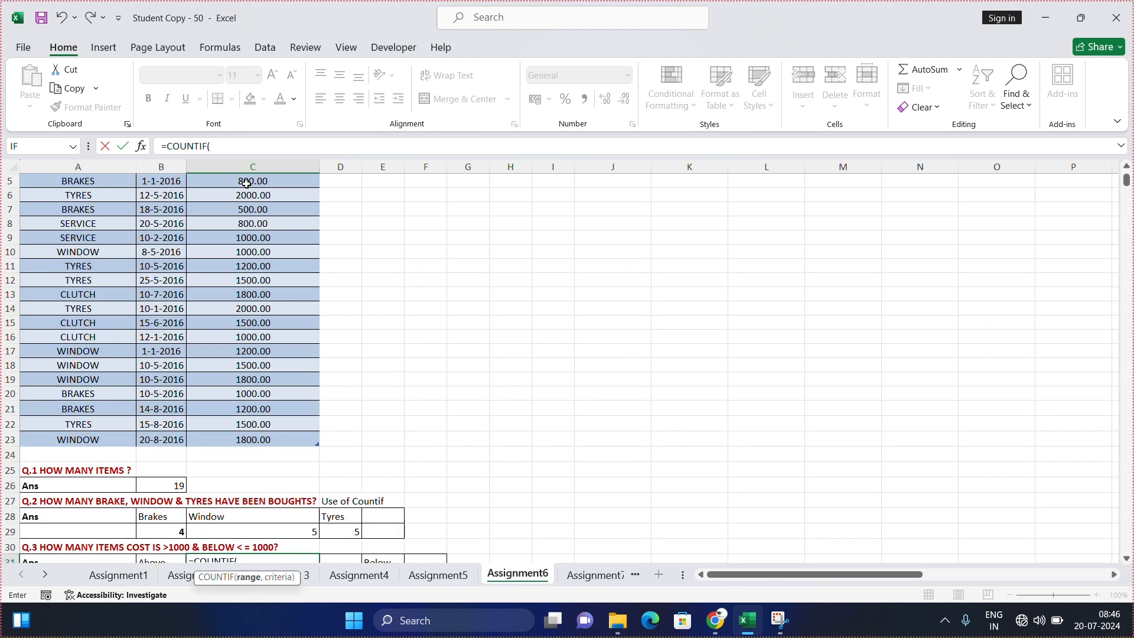
{"action": "scroll", "coordinate": [229, 178], "scroll_direction": "up", "scroll_amount": 2}
{"action": "left_click_drag", "start_coordinate": [272, 243], "coordinate": [269, 501]}
{"action": "scroll", "coordinate": [267, 435], "scroll_direction": "down", "scroll_amount": 3}
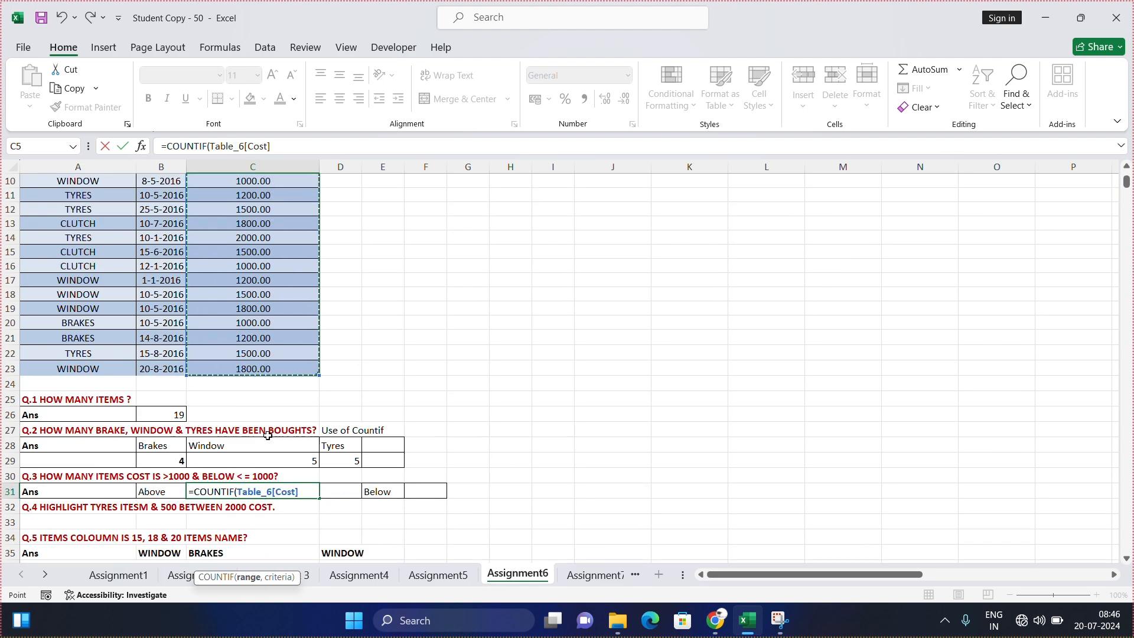
{"action": "scroll", "coordinate": [269, 434], "scroll_direction": "down", "scroll_amount": 2}
{"action": "type", "text": ",\""}
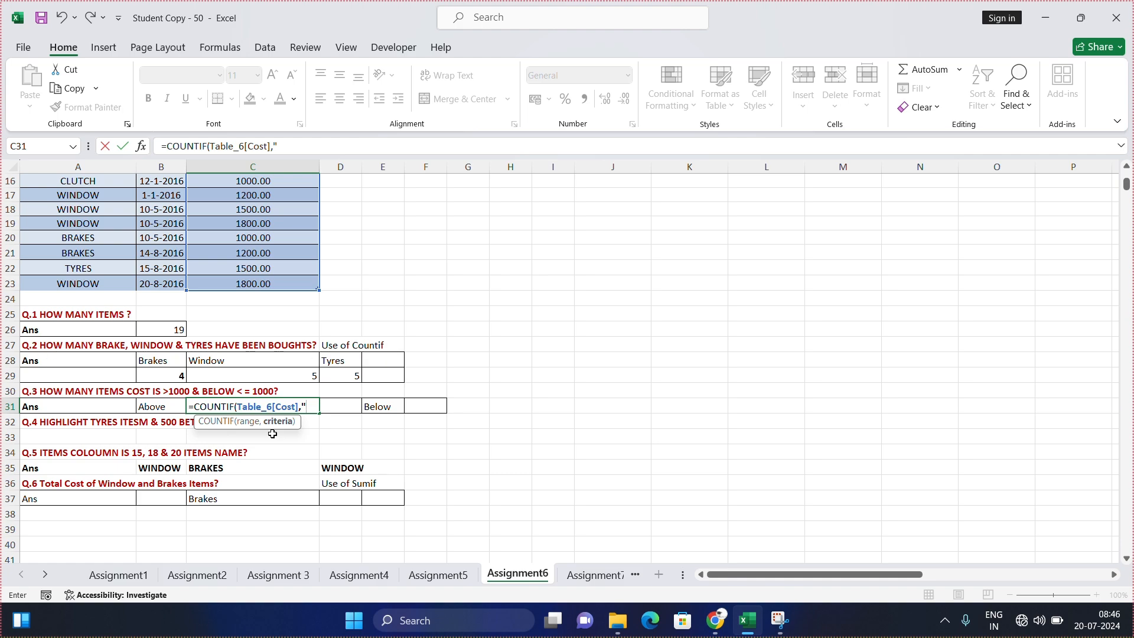
{"action": "type", "text": ">1000\")"}
{"action": "key", "text": "Return"}
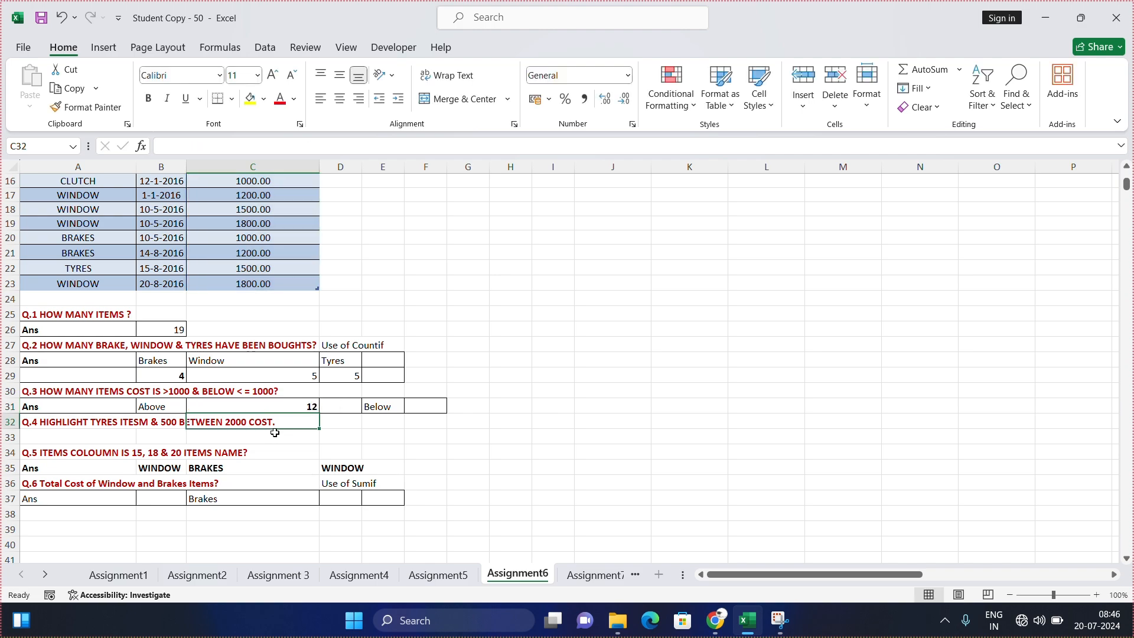
{"action": "left_click", "coordinate": [309, 404]}
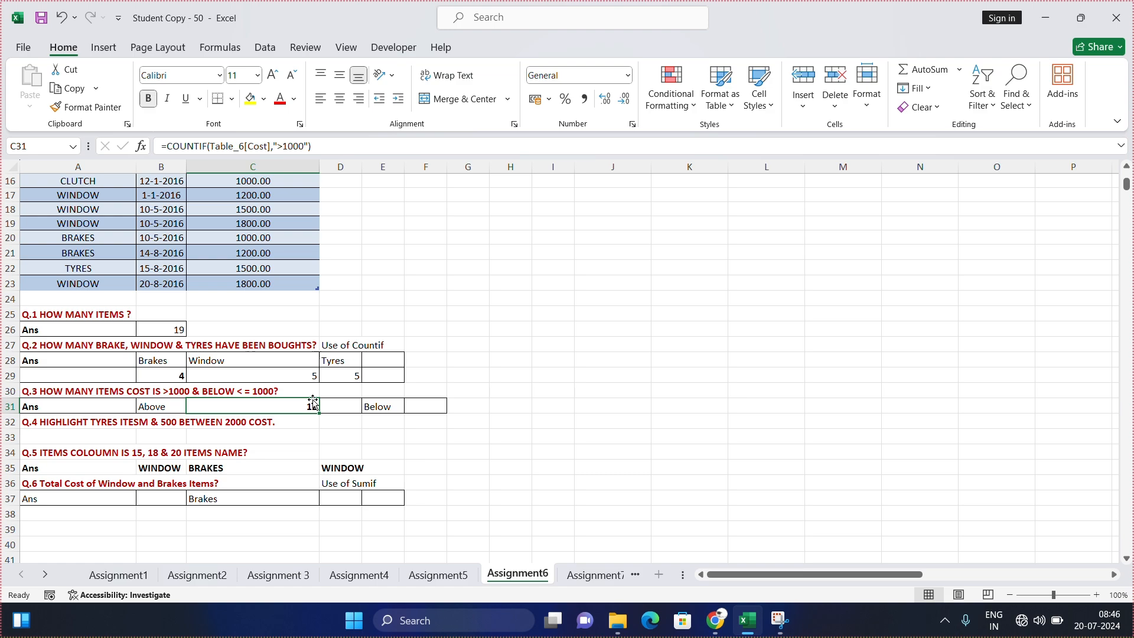
Step: Count the items in the Below answer cell F31 with a COUNTIF formula over the Cost column, using the criterion "<=1000"
{"action": "left_click", "coordinate": [414, 407]}
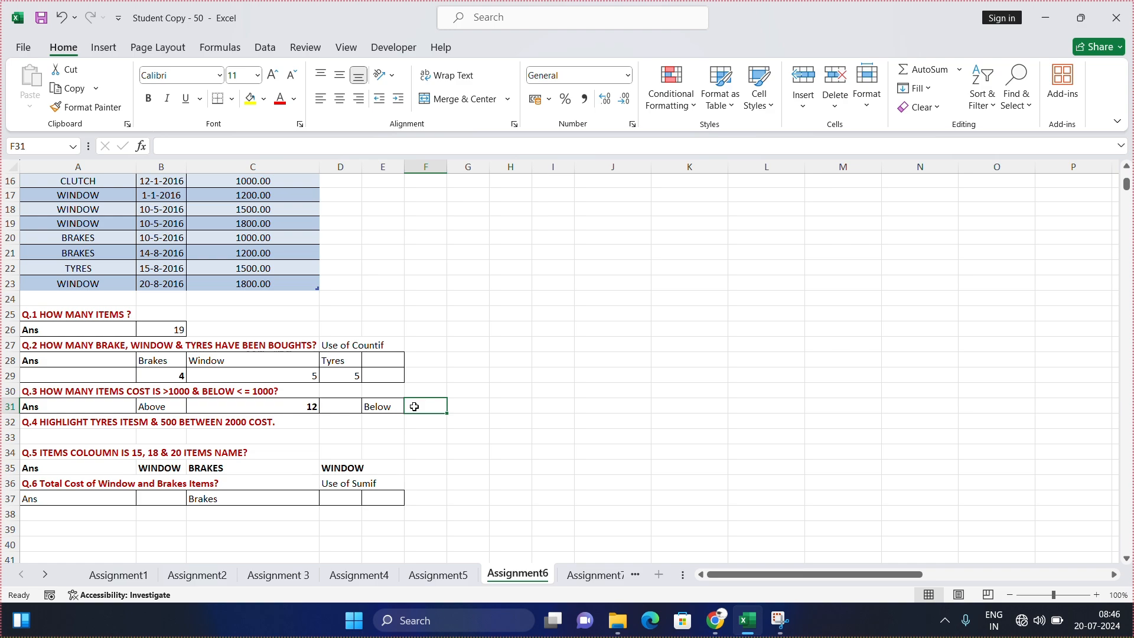
{"action": "type", "text": "="}
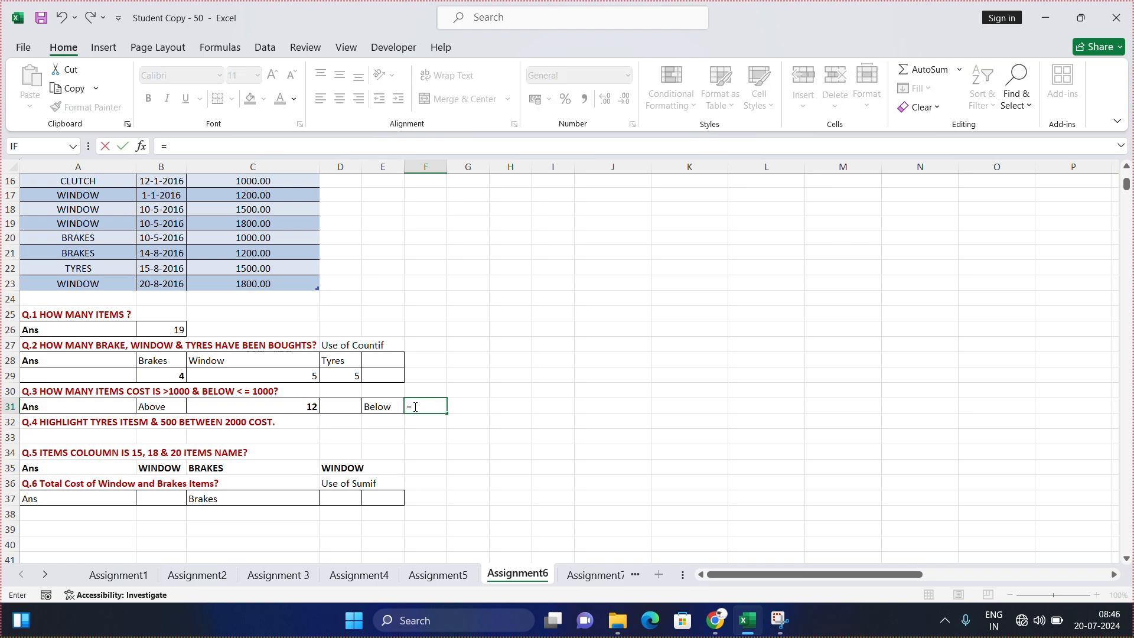
{"action": "type", "text": "countif"}
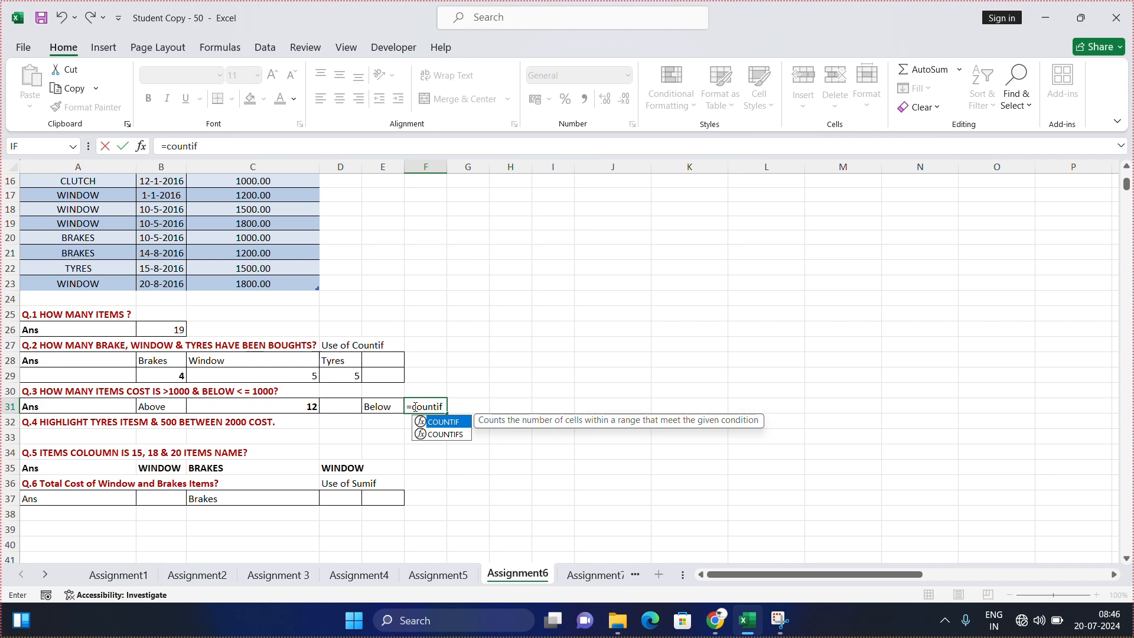
{"action": "key", "text": "Tab"}
{"action": "scroll", "coordinate": [385, 387], "scroll_direction": "up", "scroll_amount": 4}
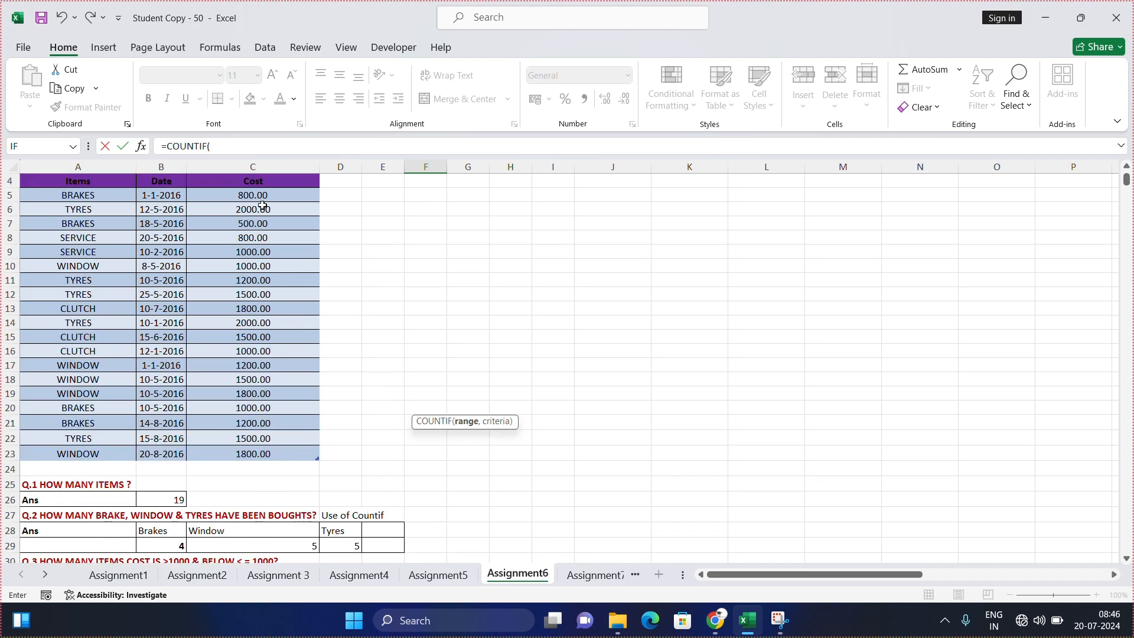
{"action": "left_click_drag", "start_coordinate": [259, 195], "coordinate": [279, 456]}
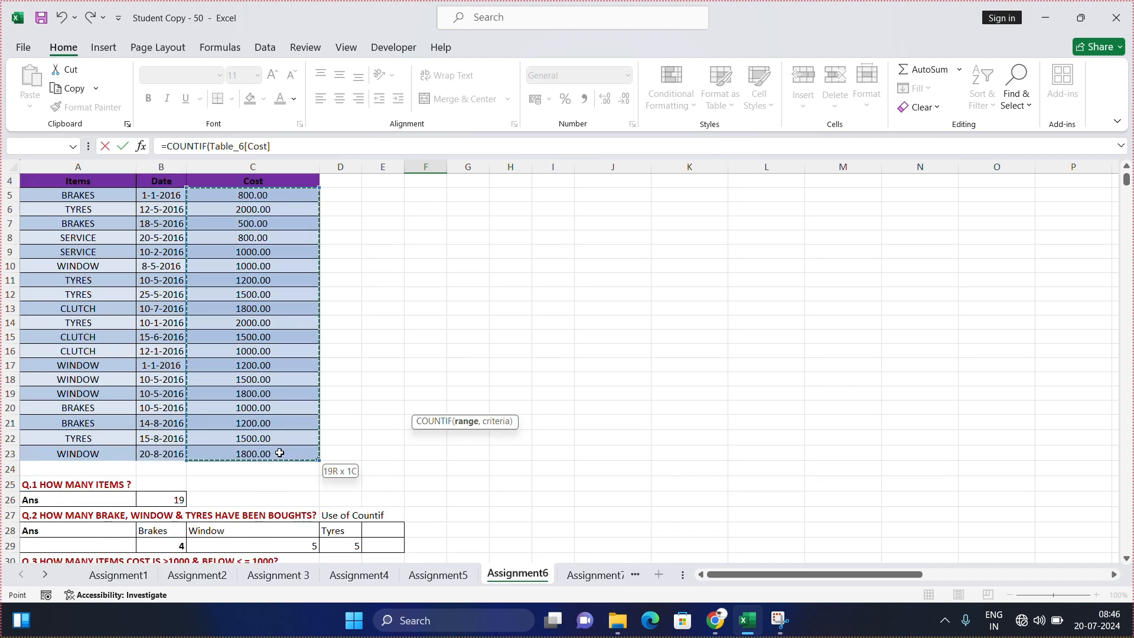
{"action": "type", "text": ","}
{"action": "scroll", "coordinate": [443, 407], "scroll_direction": "down", "scroll_amount": 2}
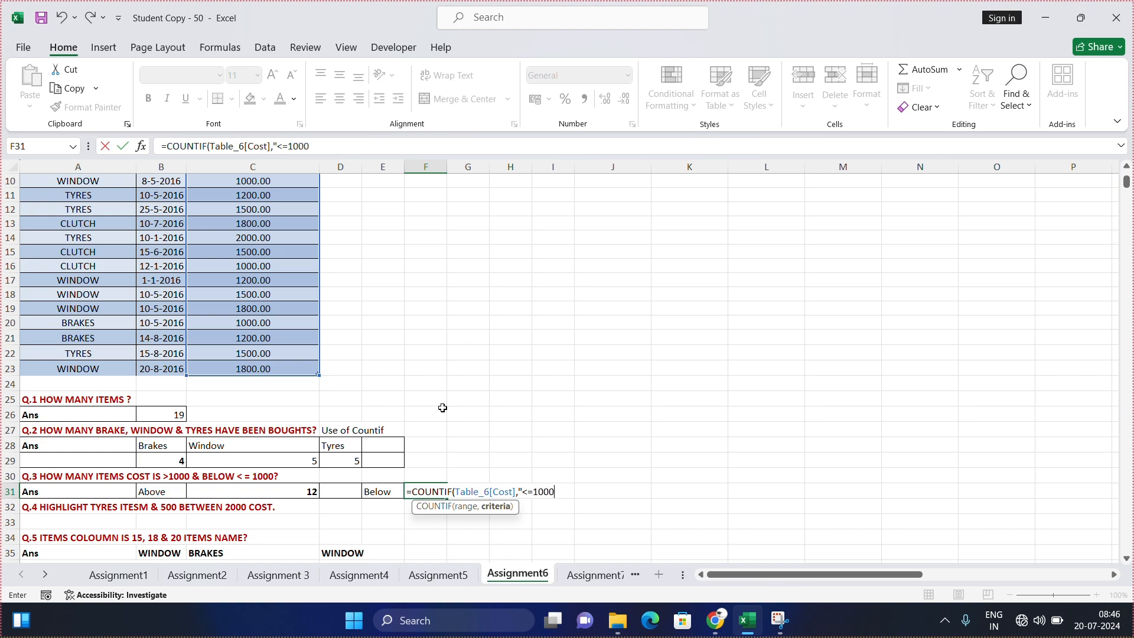
{"action": "type", "text": "\"<=1000\")"}
{"action": "key", "text": "Return"}
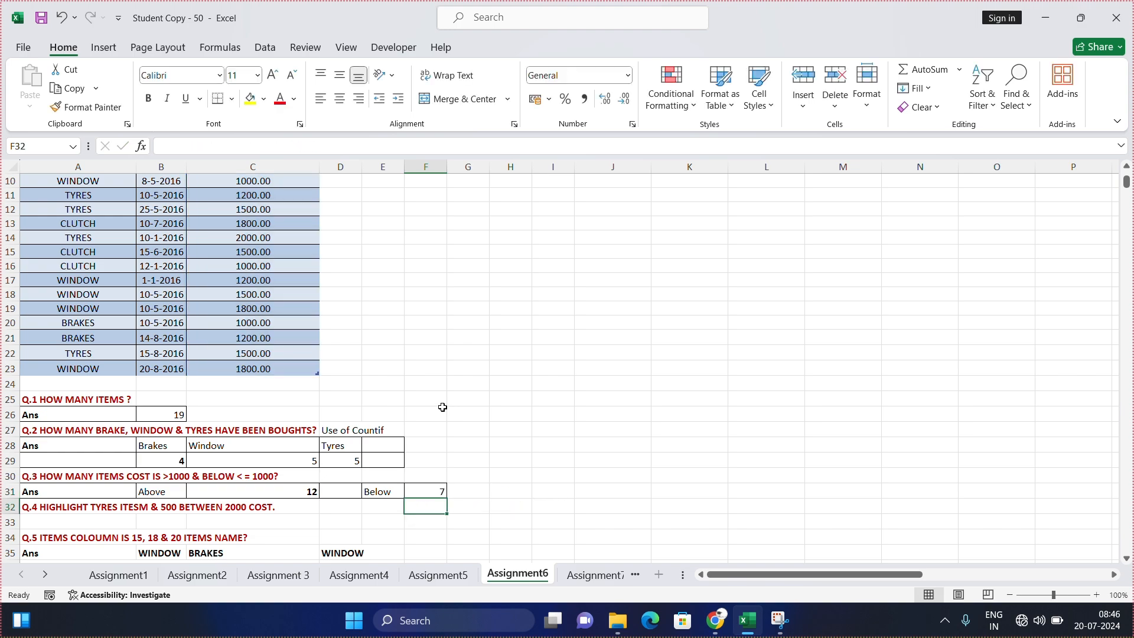
{"action": "left_click", "coordinate": [428, 490]}
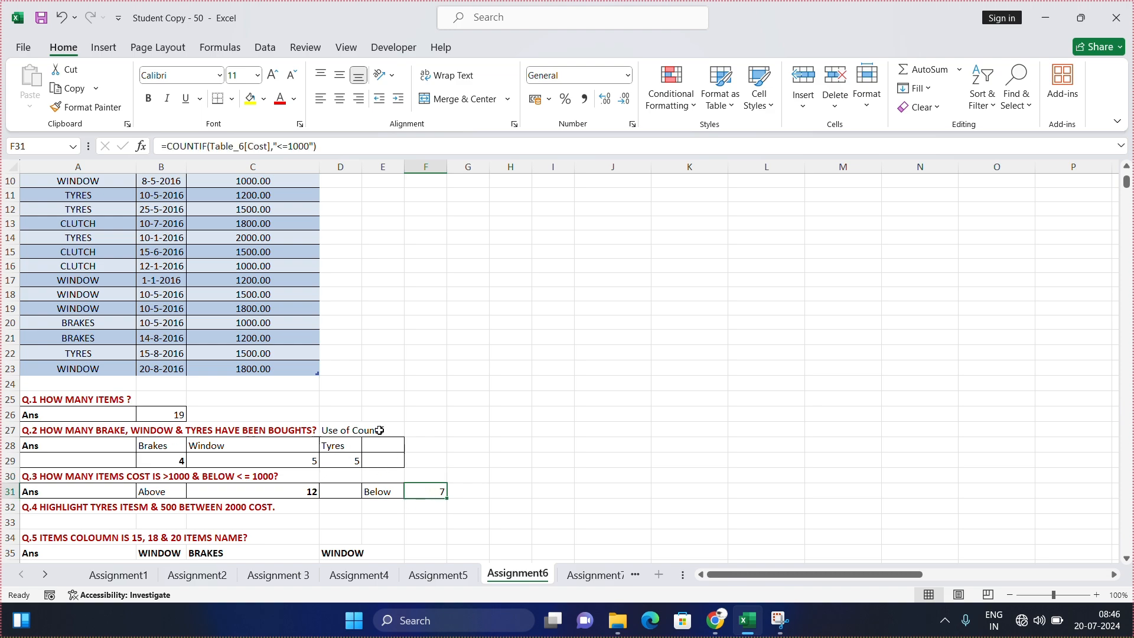
{"action": "scroll", "coordinate": [336, 390], "scroll_direction": "down", "scroll_amount": 3}
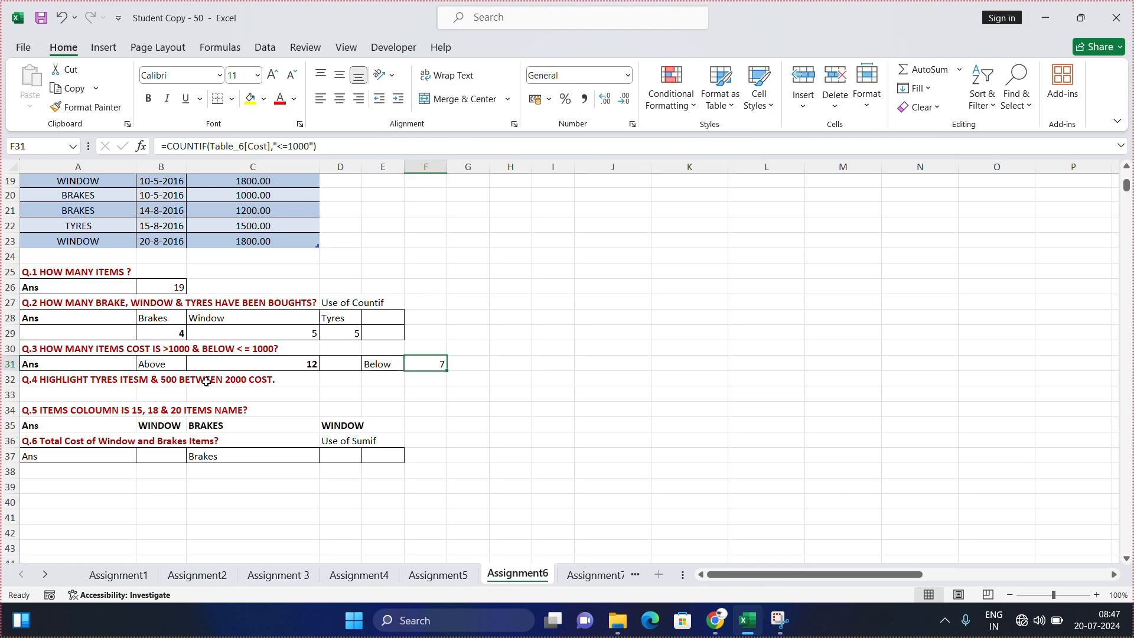
{"action": "scroll", "coordinate": [242, 363], "scroll_direction": "up", "scroll_amount": 3}
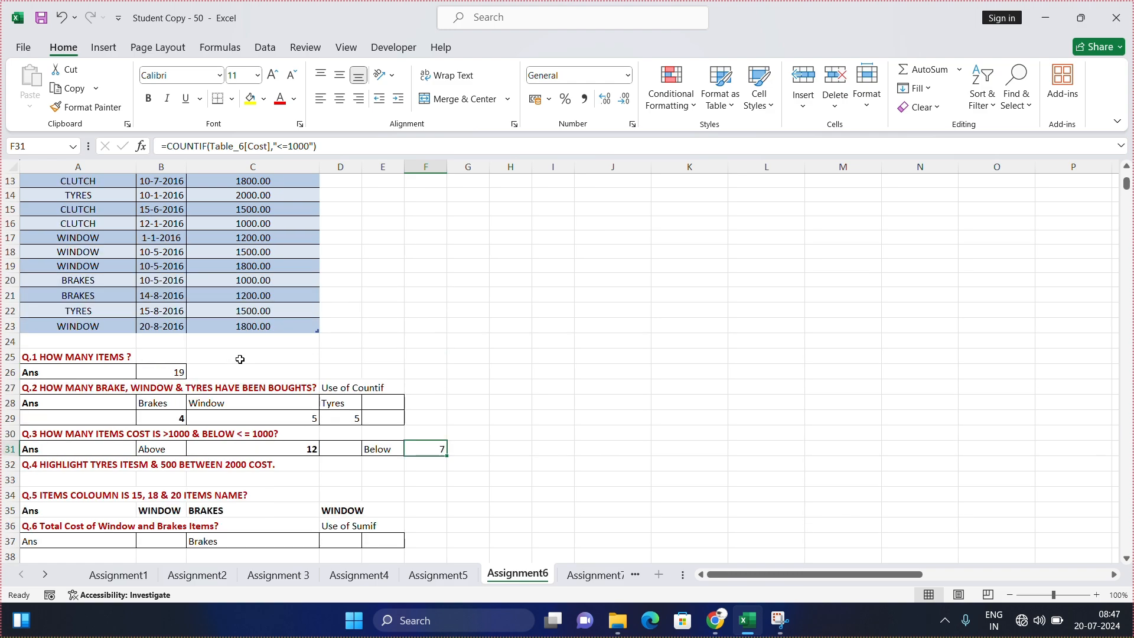
{"action": "left_click", "coordinate": [670, 88]}
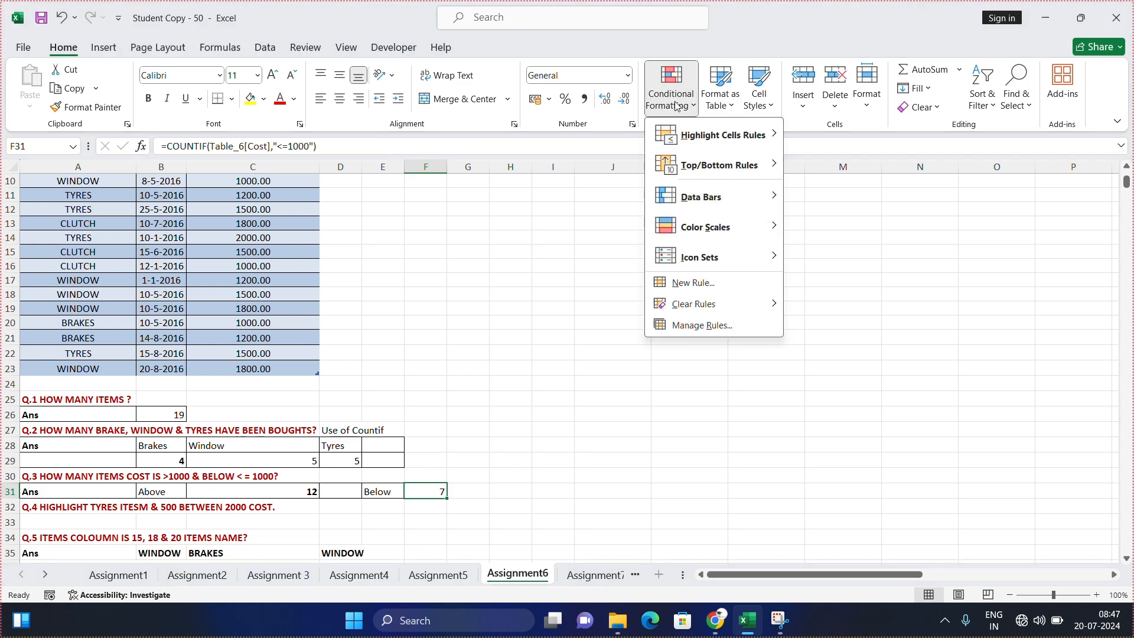
{"action": "mouse_move", "coordinate": [779, 142]}
{"action": "left_click", "coordinate": [479, 266]}
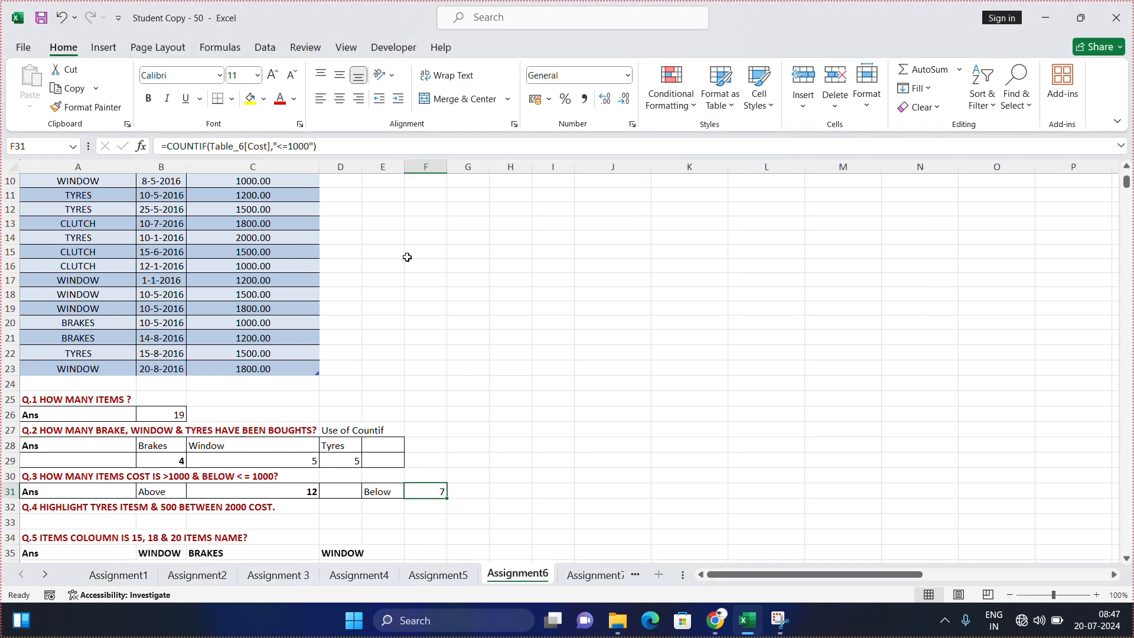
Step: Clear the existing Q.5 answers from cells B35 to D35
{"action": "scroll", "coordinate": [234, 361], "scroll_direction": "down", "scroll_amount": 3}
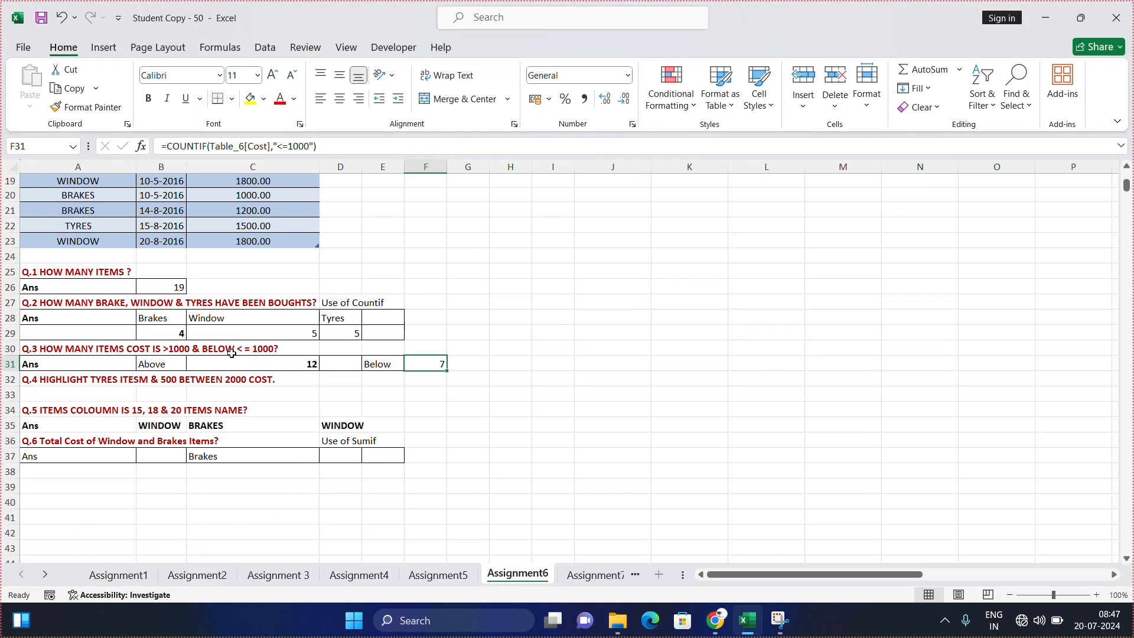
{"action": "left_click_drag", "start_coordinate": [178, 429], "coordinate": [342, 427]}
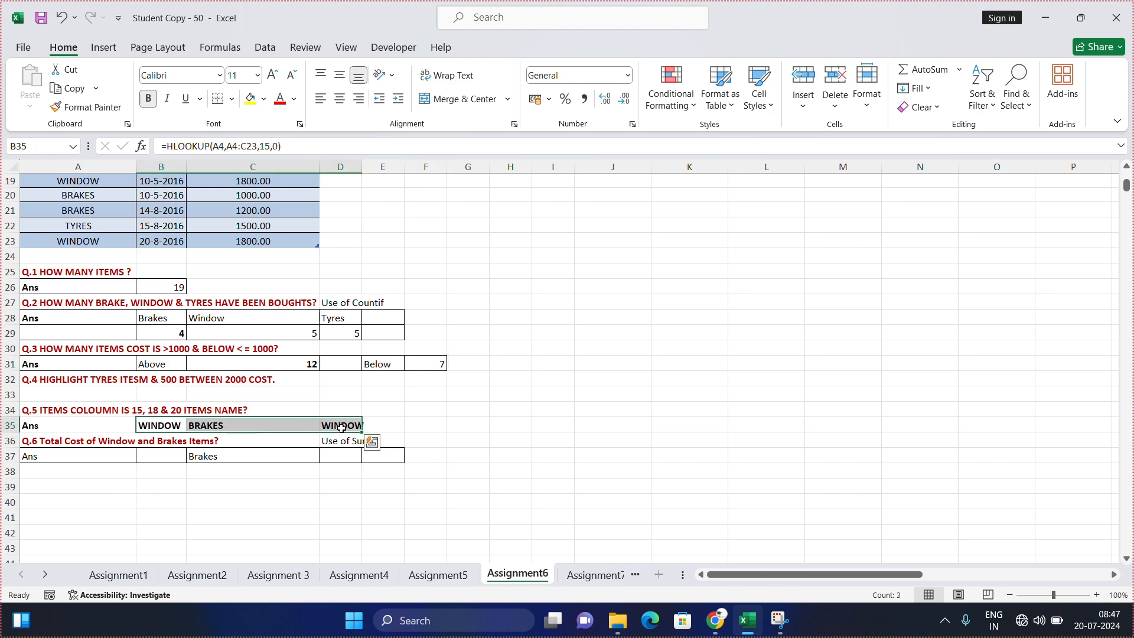
{"action": "key", "text": "Delete"}
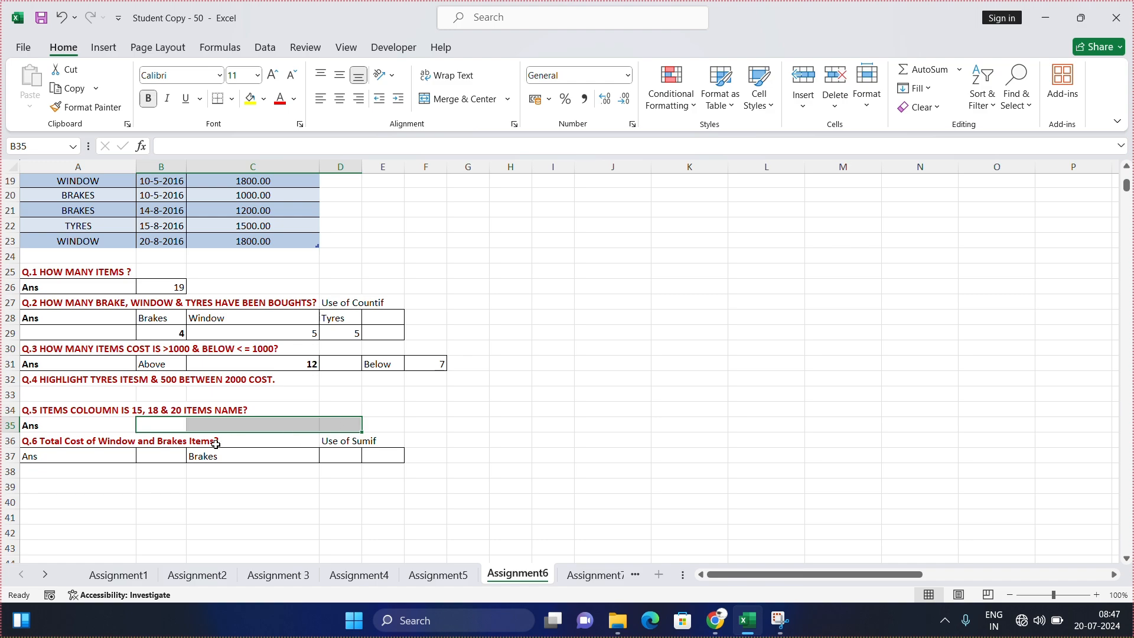
Step: Start an HLOOKUP formula in B35, the Q.5 answer cell, with the Items header A4 as its lookup value
{"action": "left_click", "coordinate": [167, 424]}
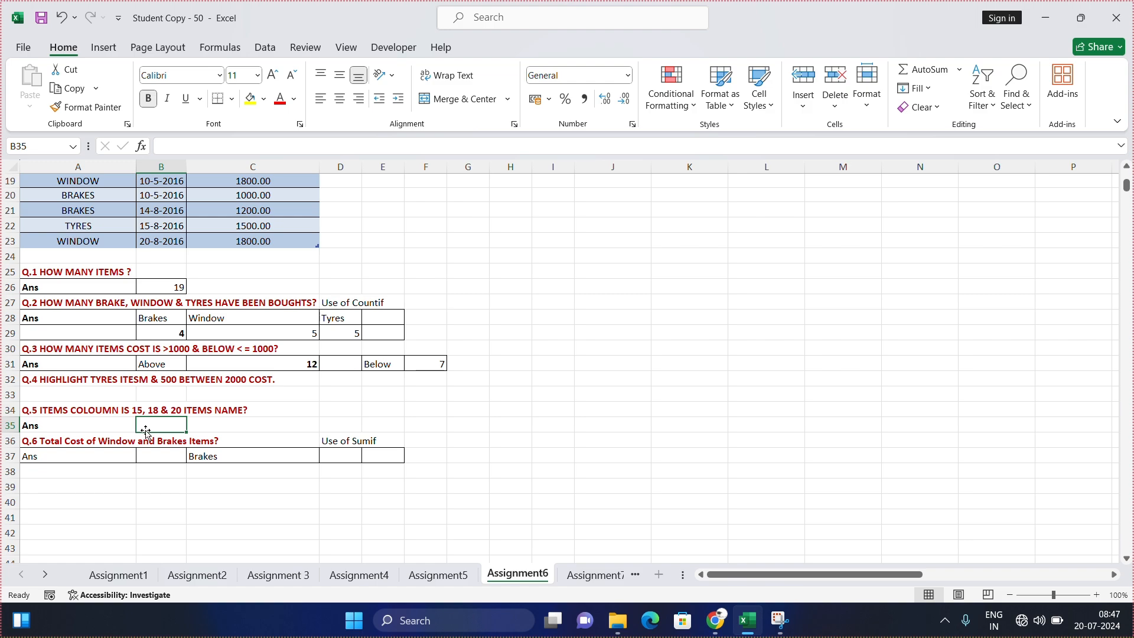
{"action": "scroll", "coordinate": [145, 431], "scroll_direction": "up", "scroll_amount": 2}
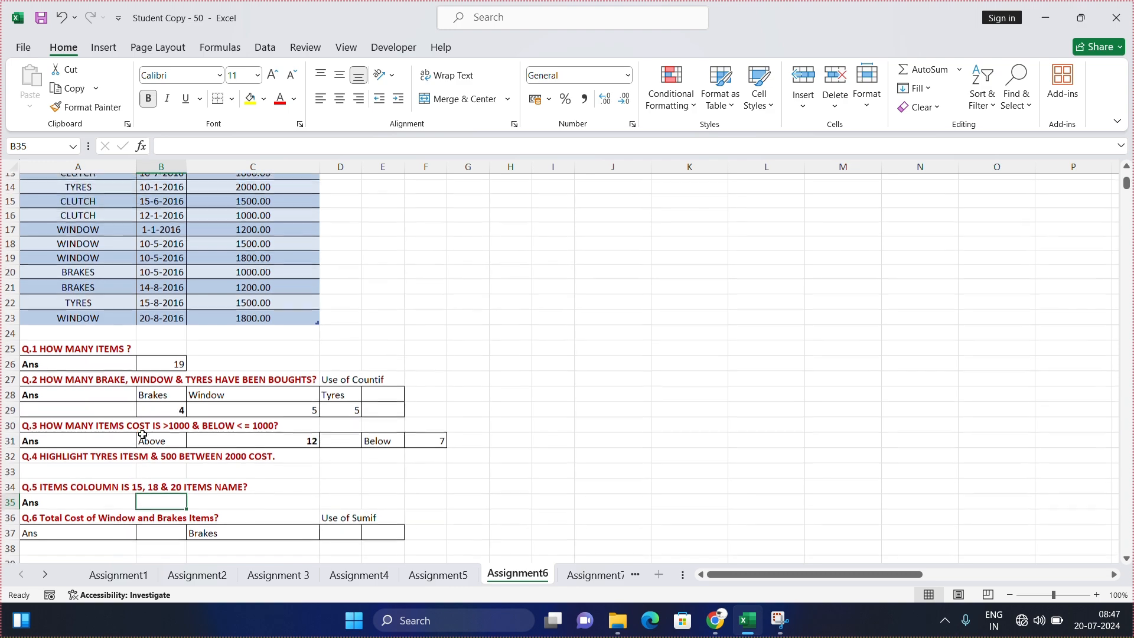
{"action": "scroll", "coordinate": [142, 432], "scroll_direction": "up", "scroll_amount": 4}
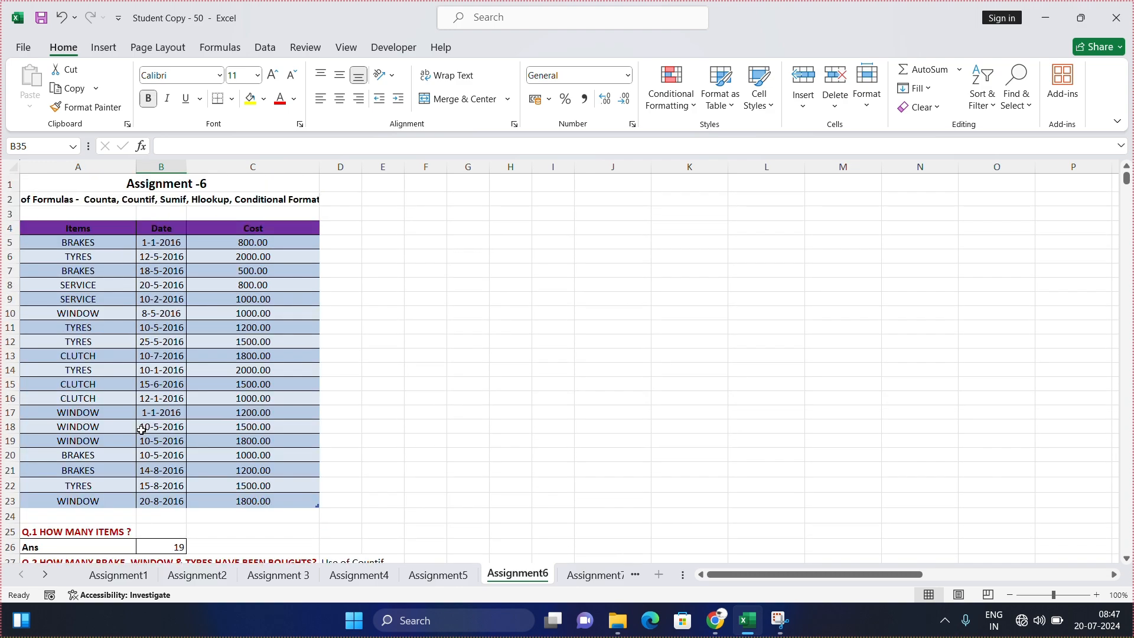
{"action": "scroll", "coordinate": [142, 430], "scroll_direction": "down", "scroll_amount": 4}
{"action": "type", "text": "=h"}
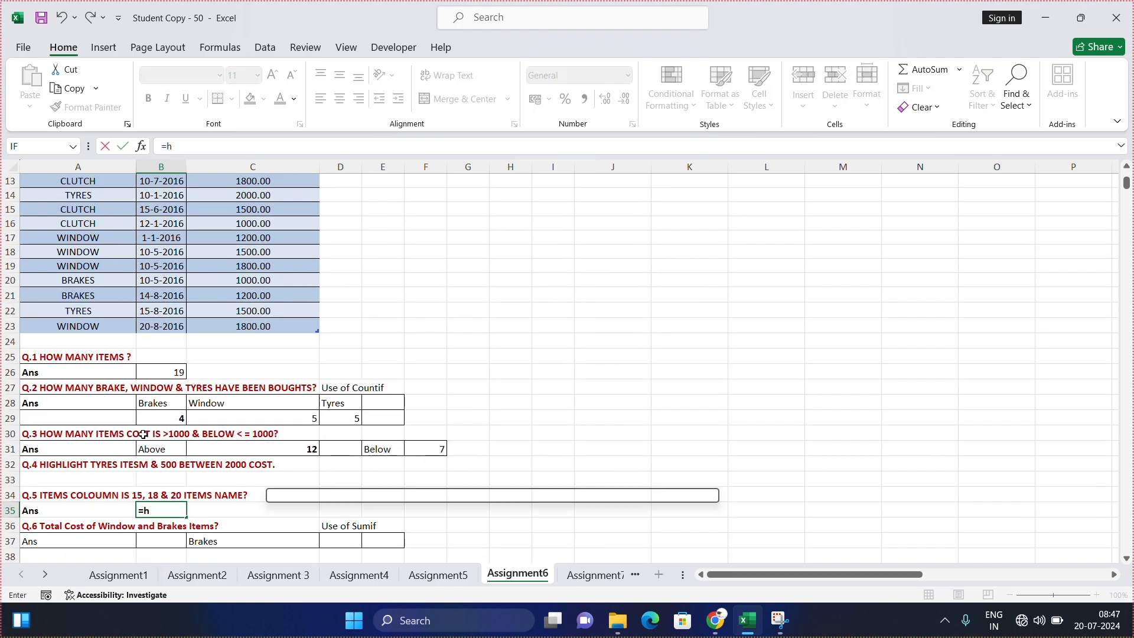
{"action": "type", "text": "lo"}
{"action": "key", "text": "Tab"}
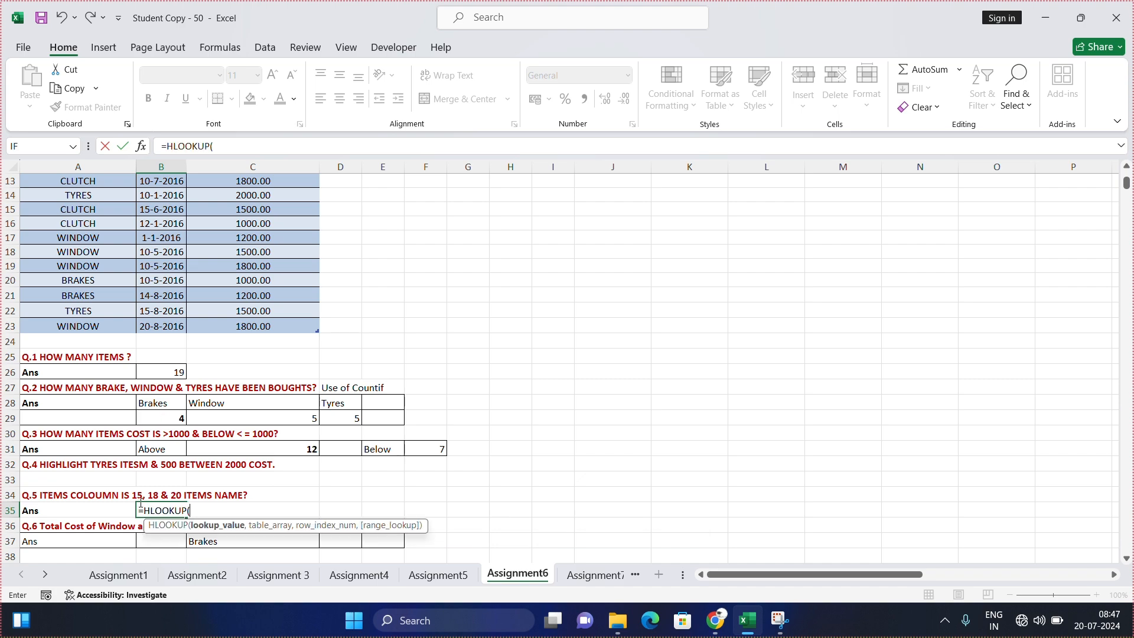
{"action": "scroll", "coordinate": [105, 298], "scroll_direction": "up", "scroll_amount": 4}
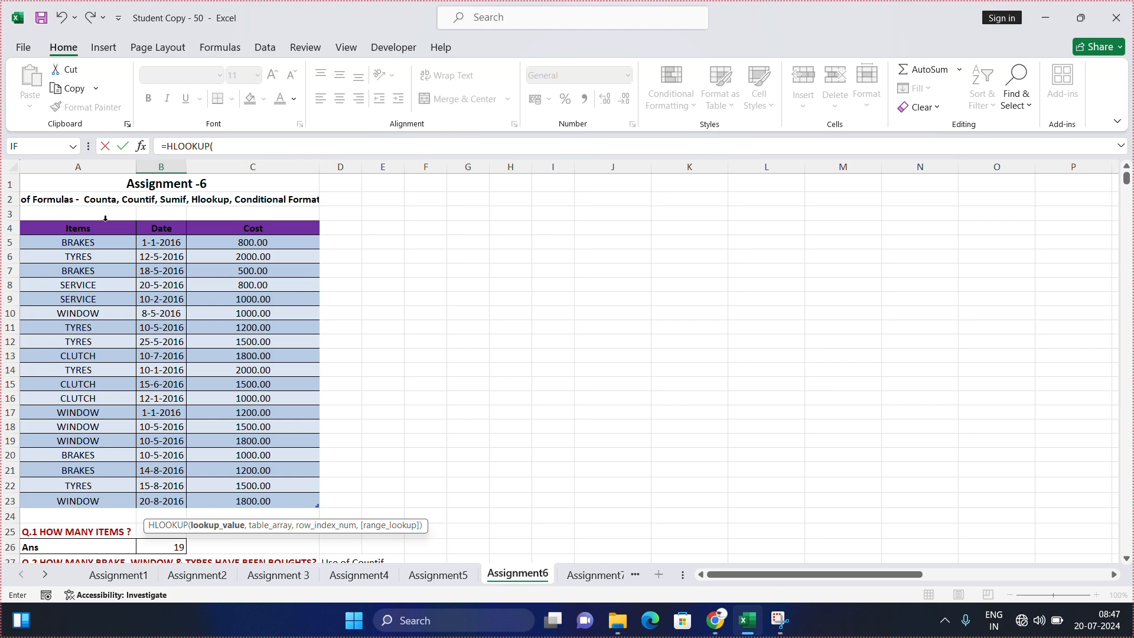
{"action": "left_click", "coordinate": [102, 228]}
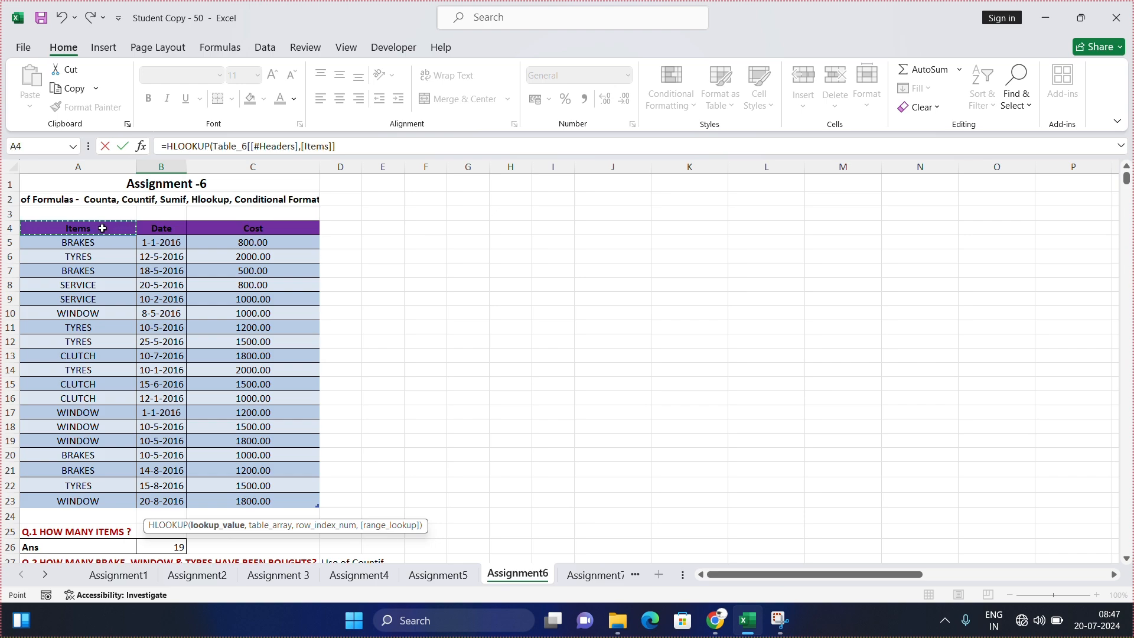
{"action": "scroll", "coordinate": [329, 296], "scroll_direction": "down", "scroll_amount": 3}
{"action": "type", "text": ","}
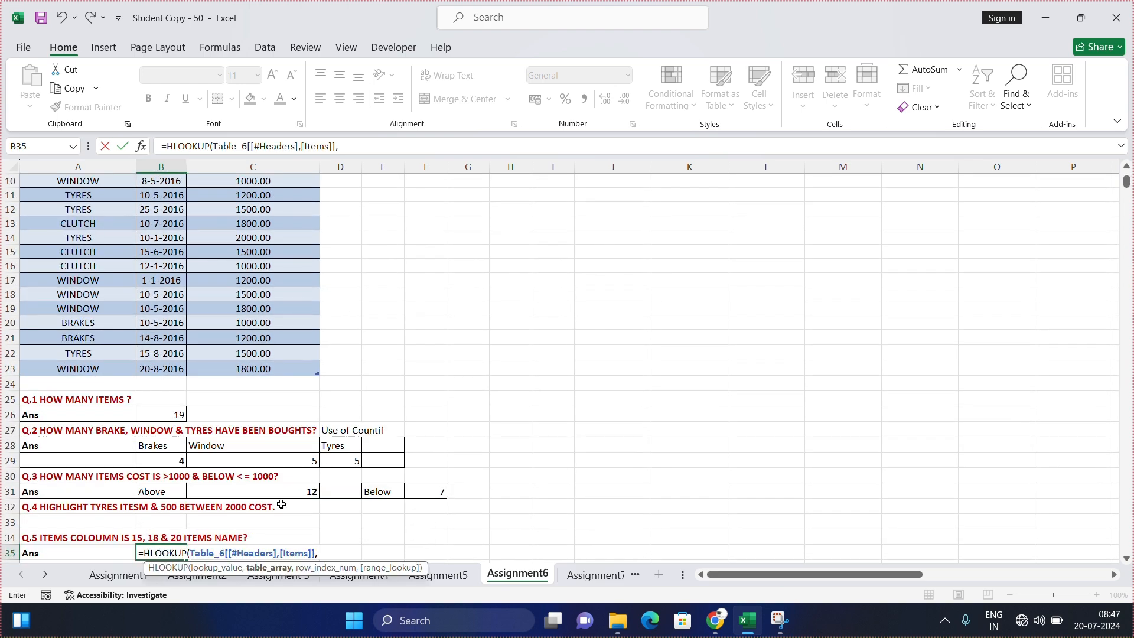
Step: Complete the B35 HLOOKUP formula with the whole table A4 to C23 as table array, row index 15 and FALSE for an exact match
{"action": "scroll", "coordinate": [284, 501], "scroll_direction": "up", "scroll_amount": 3}
{"action": "left_click", "coordinate": [69, 228]}
{"action": "left_click_drag", "start_coordinate": [69, 227], "coordinate": [241, 495]}
{"action": "type", "text": ","}
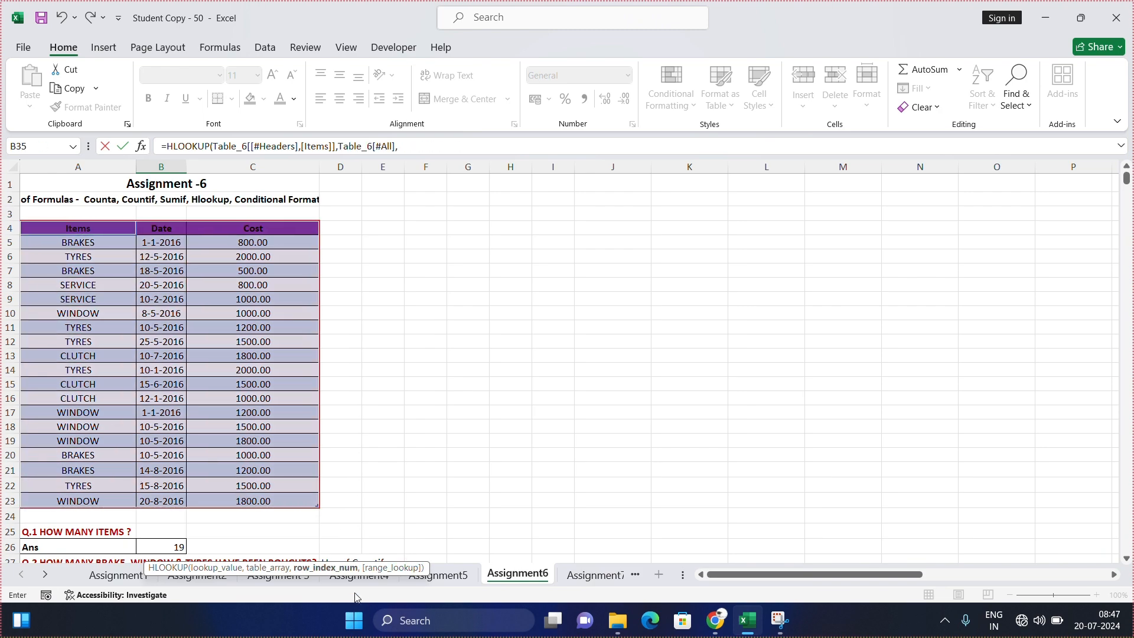
{"action": "scroll", "coordinate": [414, 470], "scroll_direction": "down", "scroll_amount": 3}
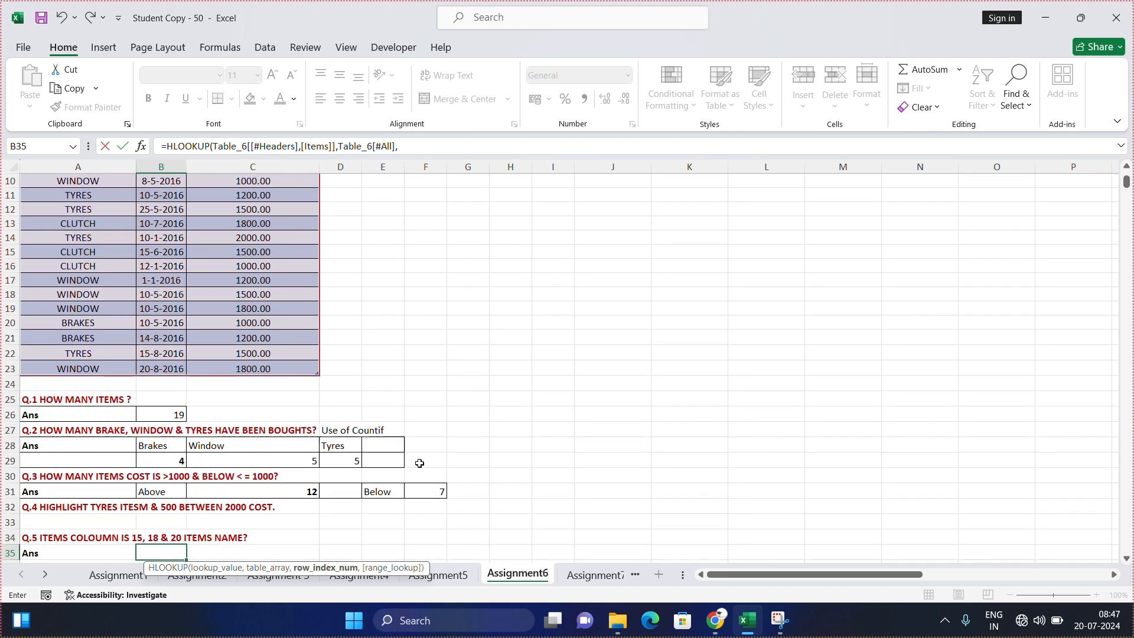
{"action": "scroll", "coordinate": [203, 524], "scroll_direction": "down", "scroll_amount": 2}
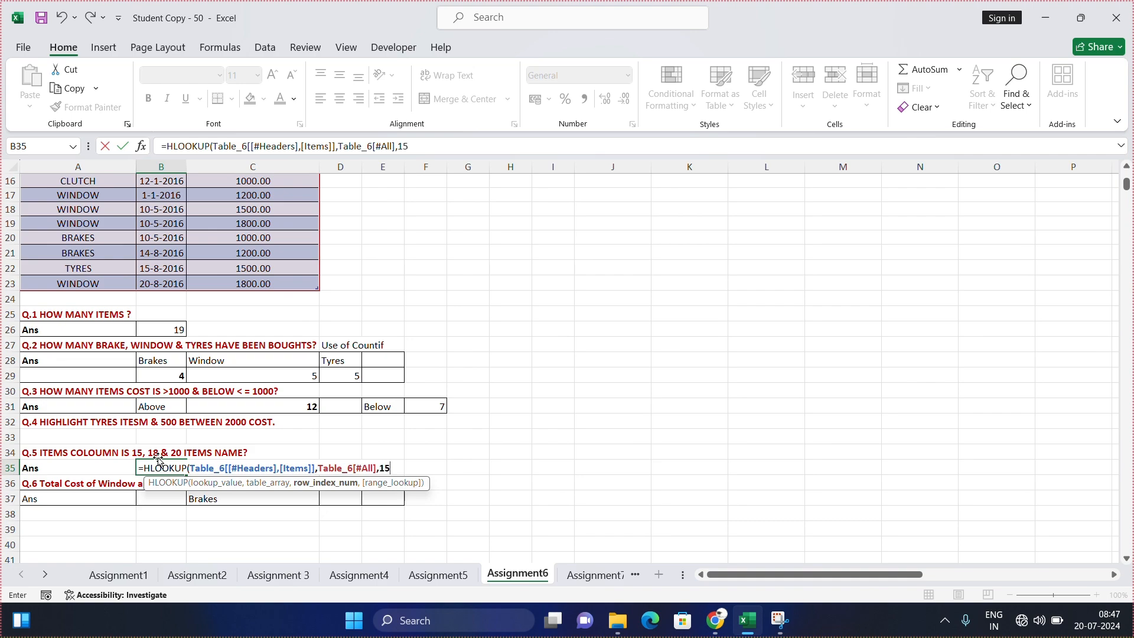
{"action": "type", "text": ","}
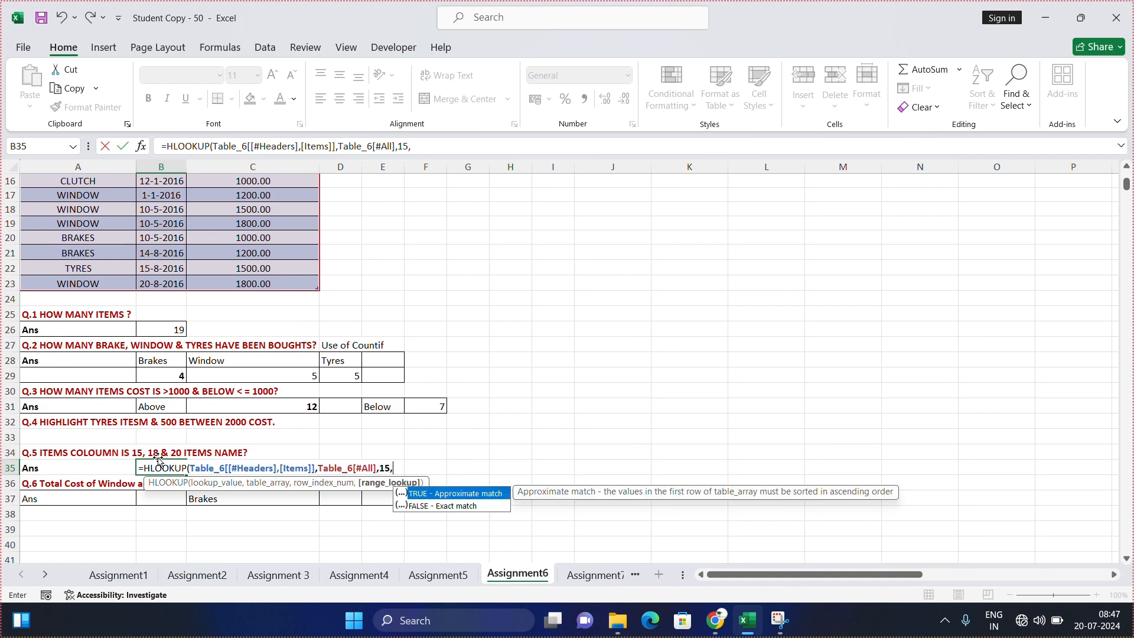
{"action": "key", "text": "Down"}
{"action": "key", "text": "Tab"}
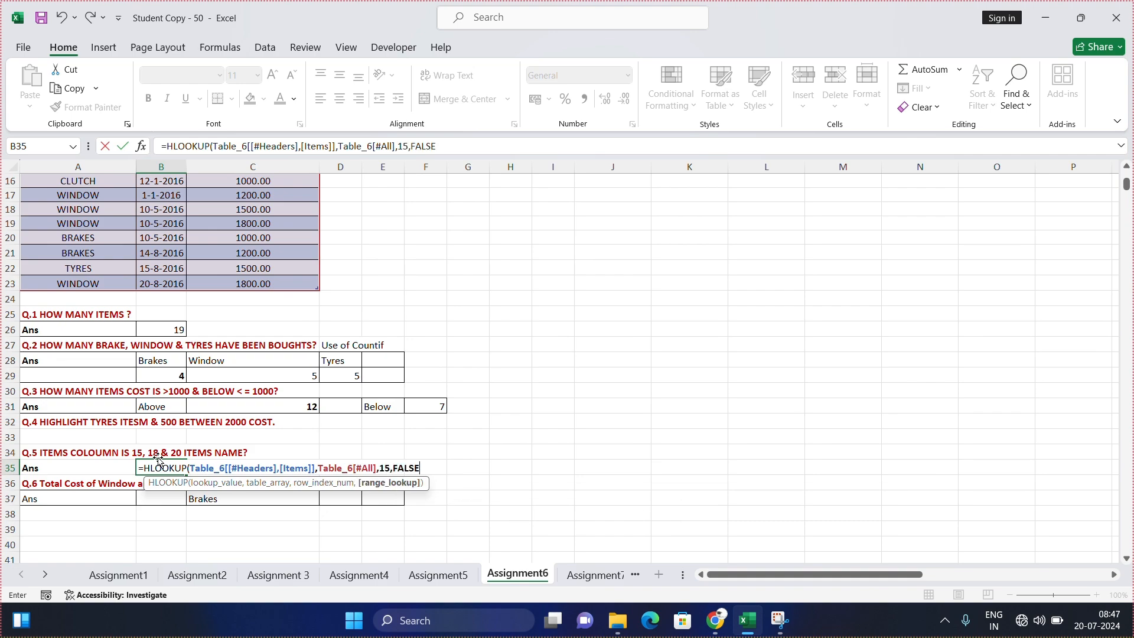
{"action": "type", "text": ")"}
{"action": "key", "text": "ctrl+Return"}
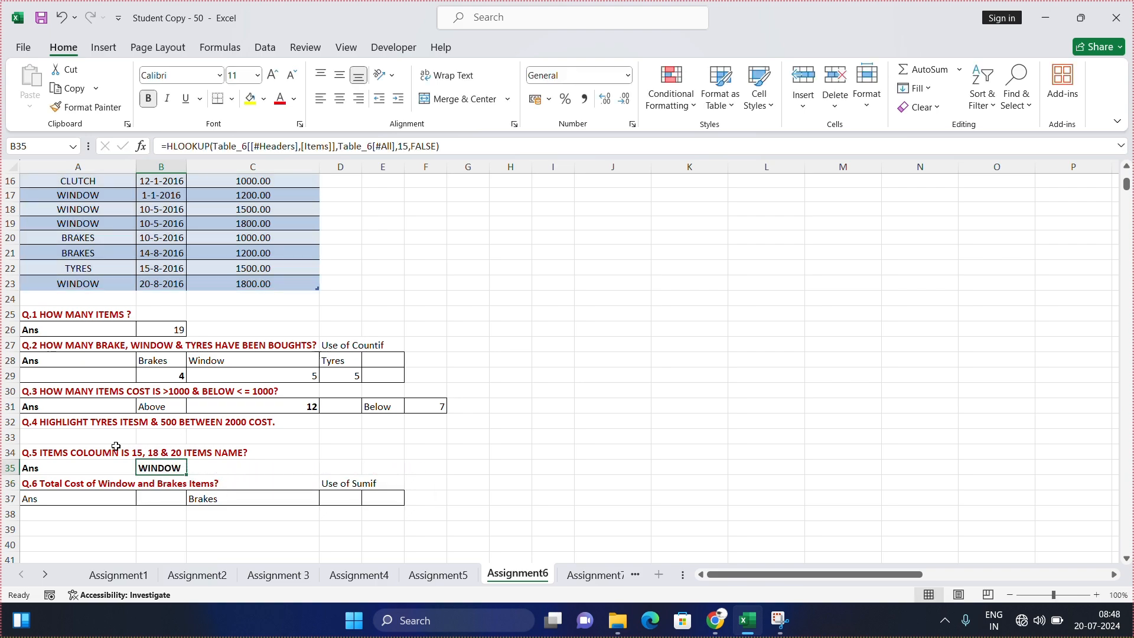
Step: Check the Q.5 answer by counting down the Items column cell by cell from header A4 to A18
{"action": "scroll", "coordinate": [174, 471], "scroll_direction": "up", "scroll_amount": 3}
{"action": "scroll", "coordinate": [182, 500], "scroll_direction": "down", "scroll_amount": 2}
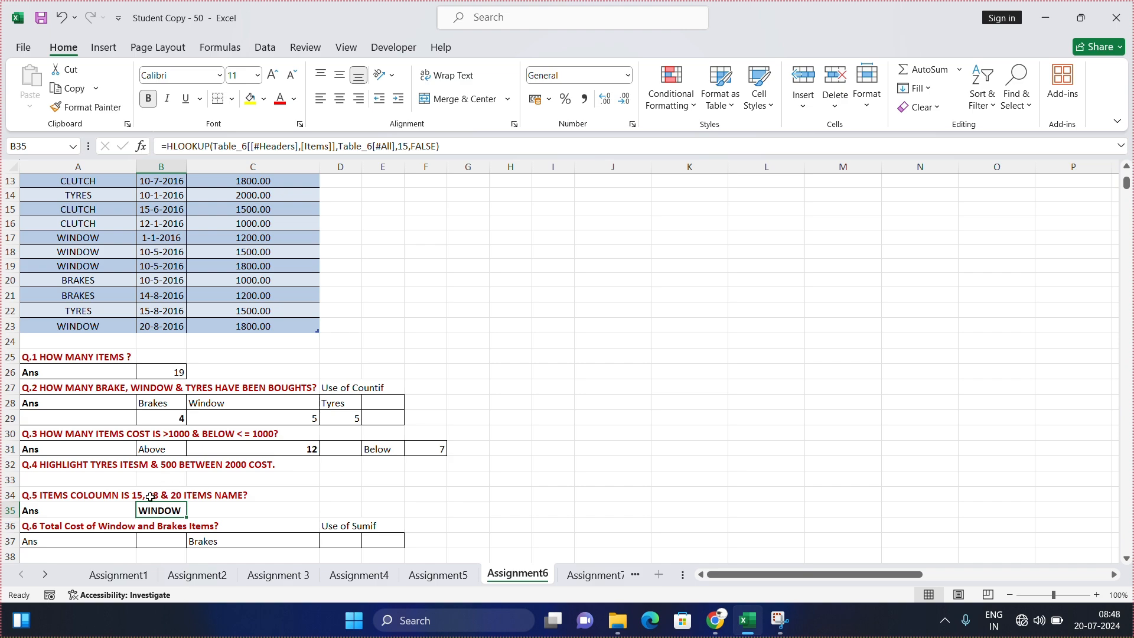
{"action": "scroll", "coordinate": [59, 319], "scroll_direction": "up", "scroll_amount": 2}
{"action": "scroll", "coordinate": [59, 319], "scroll_direction": "up", "scroll_amount": 2}
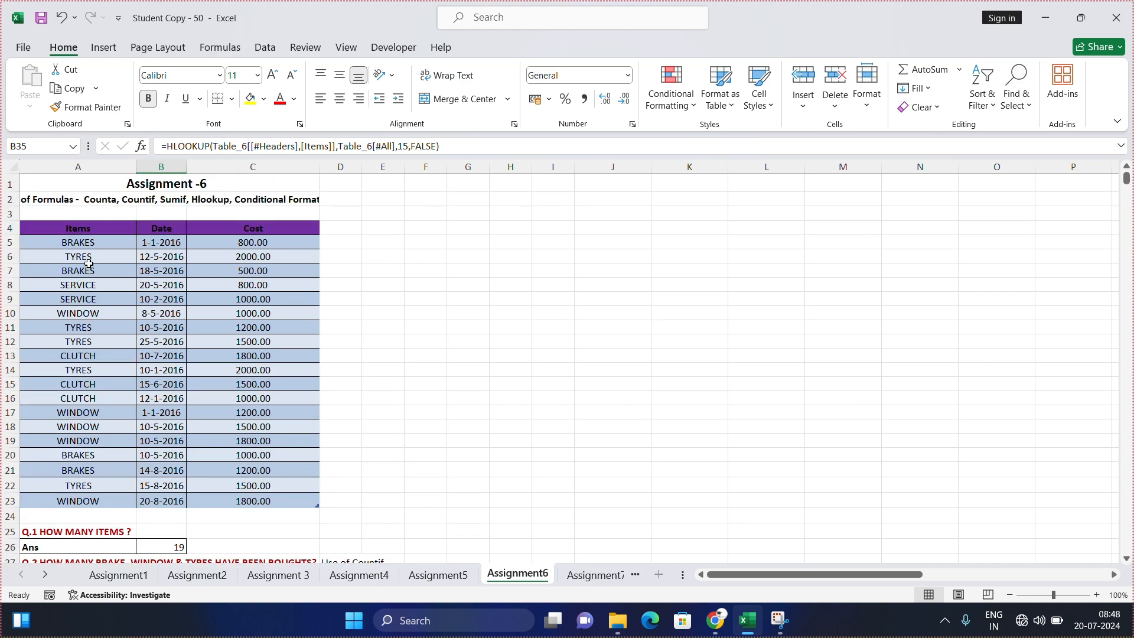
{"action": "left_click", "coordinate": [97, 229]}
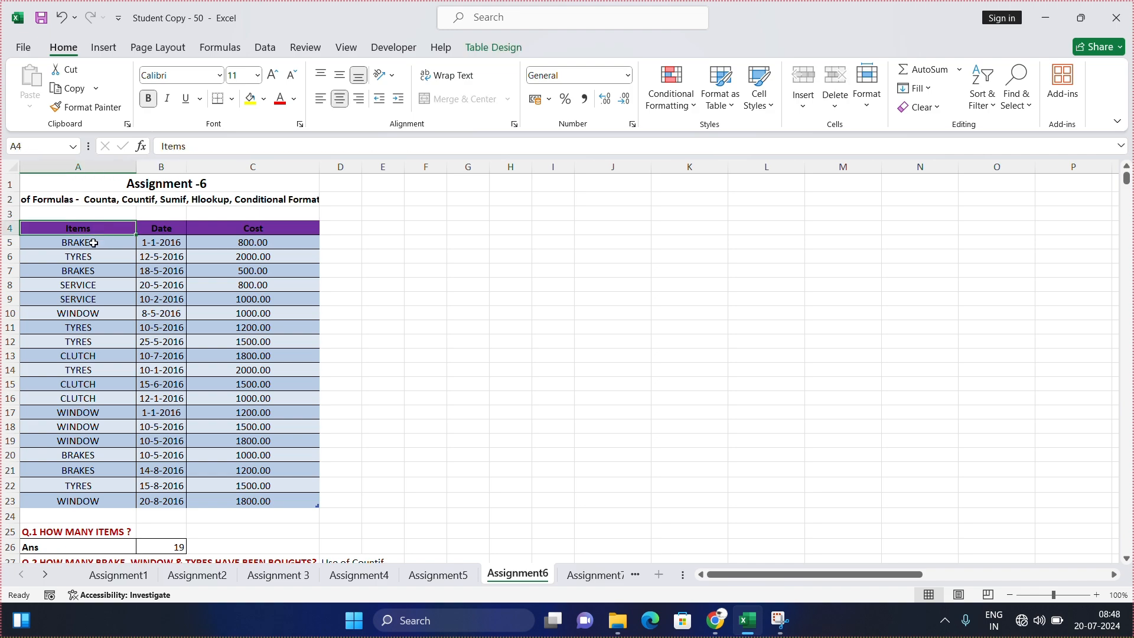
{"action": "left_click", "coordinate": [95, 243]}
{"action": "left_click", "coordinate": [95, 256]}
{"action": "left_click", "coordinate": [97, 269]}
{"action": "left_click", "coordinate": [102, 285]}
{"action": "left_click", "coordinate": [105, 299]}
{"action": "left_click", "coordinate": [106, 315]}
{"action": "left_click", "coordinate": [104, 329]}
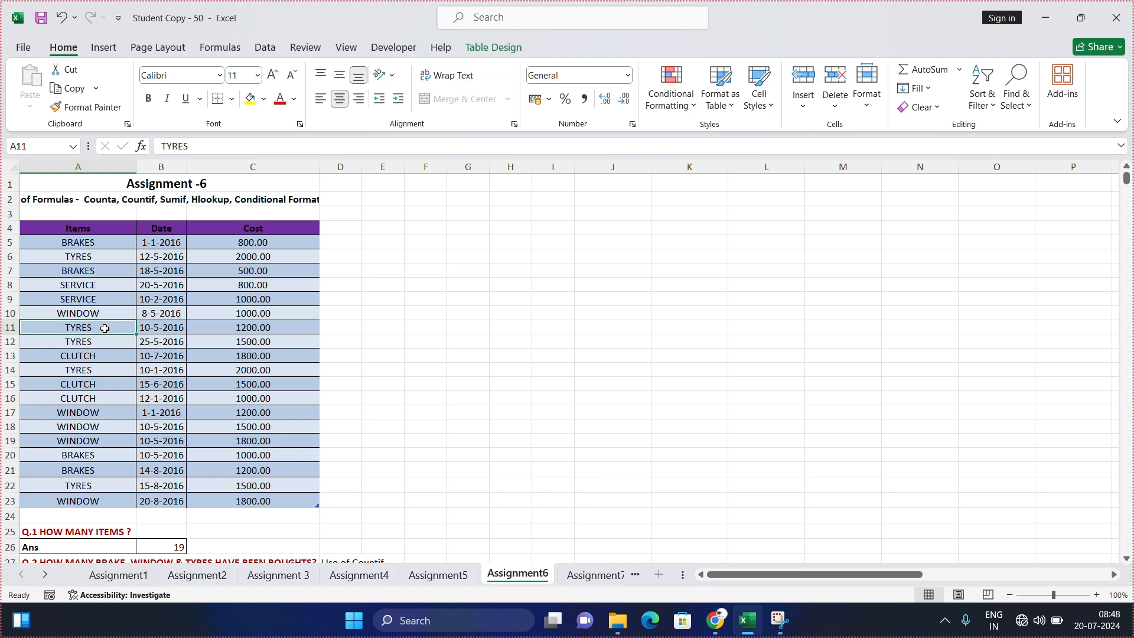
{"action": "left_click", "coordinate": [108, 345]}
{"action": "left_click", "coordinate": [105, 356]}
{"action": "left_click", "coordinate": [102, 371]}
{"action": "left_click", "coordinate": [100, 384]}
{"action": "left_click", "coordinate": [100, 398]}
{"action": "left_click", "coordinate": [95, 411]}
{"action": "left_click", "coordinate": [98, 425]}
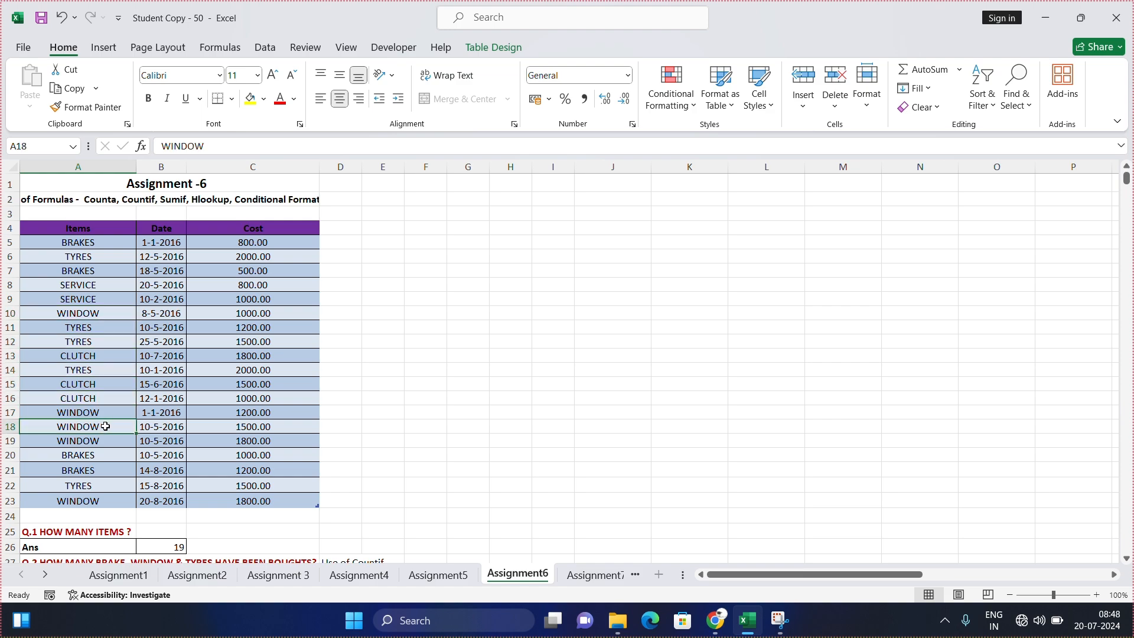
Step: Start a SUMIF formula in B37, the Q.6 answer cell, with the Items column A5 to A23 as its range
{"action": "scroll", "coordinate": [115, 387], "scroll_direction": "down", "scroll_amount": 6}
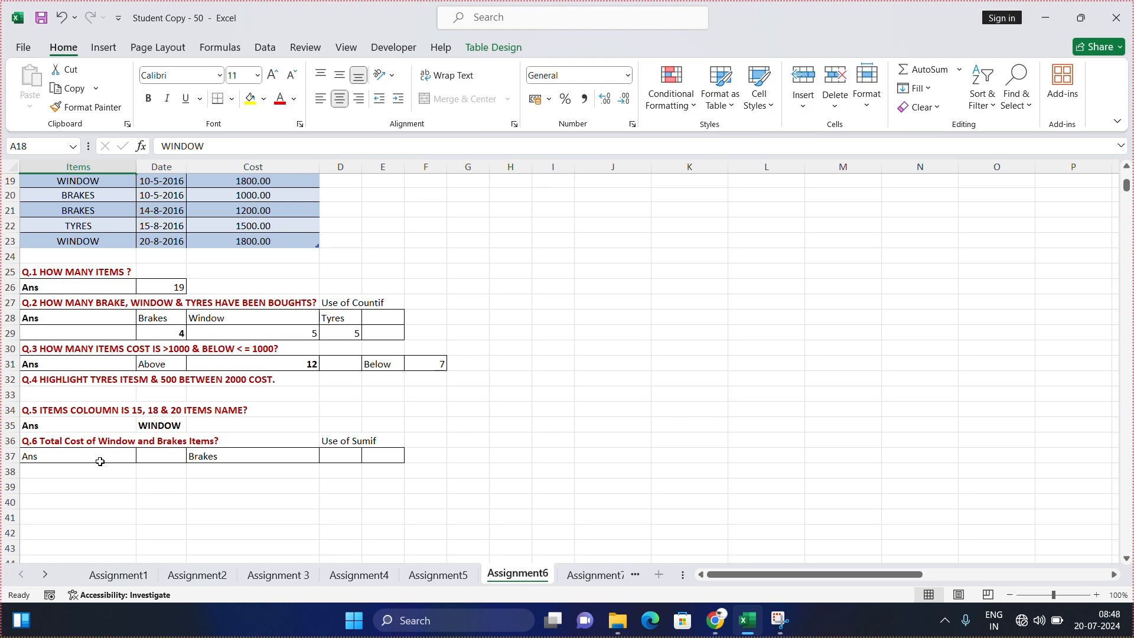
{"action": "left_click", "coordinate": [170, 459]}
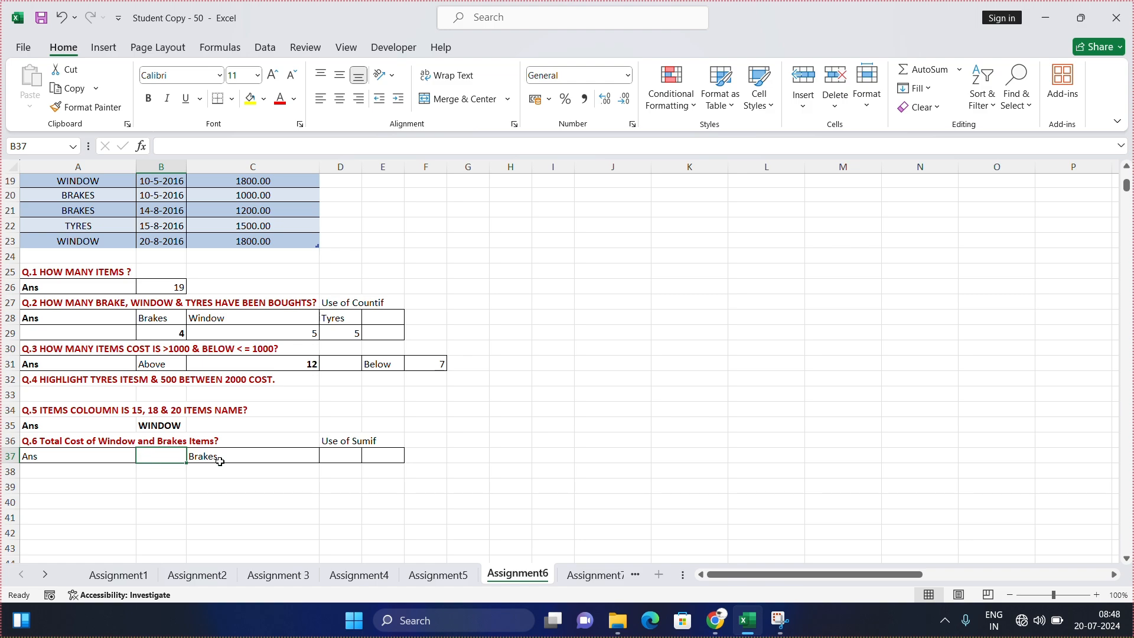
{"action": "left_click", "coordinate": [349, 458]}
{"action": "left_click", "coordinate": [149, 456]}
{"action": "type", "text": "=s"}
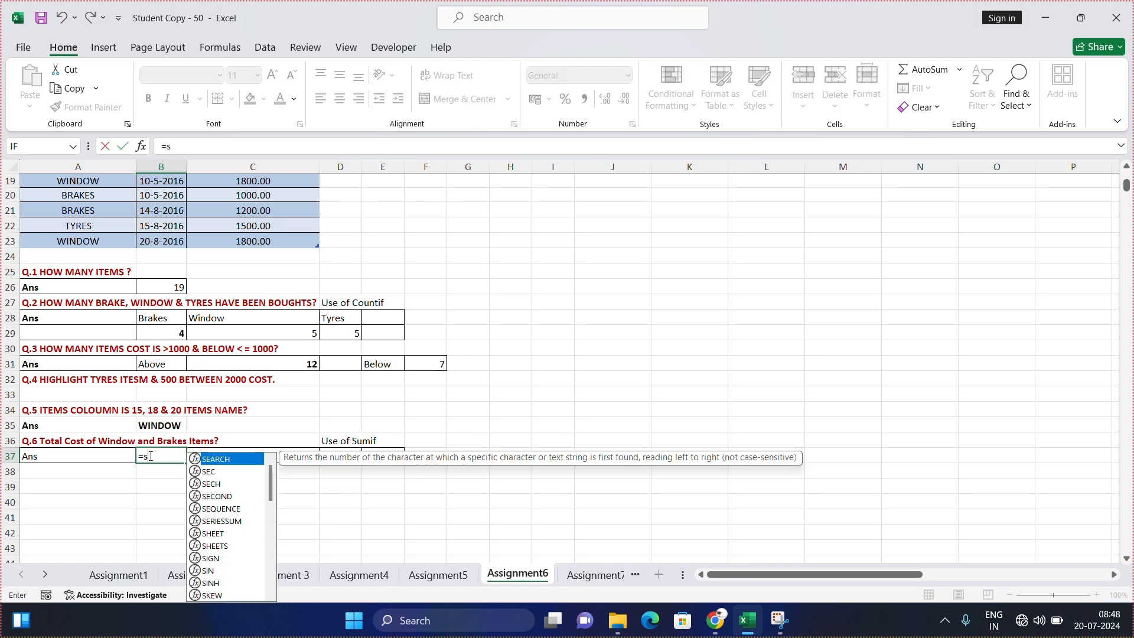
{"action": "type", "text": "umif"}
{"action": "key", "text": "Tab"}
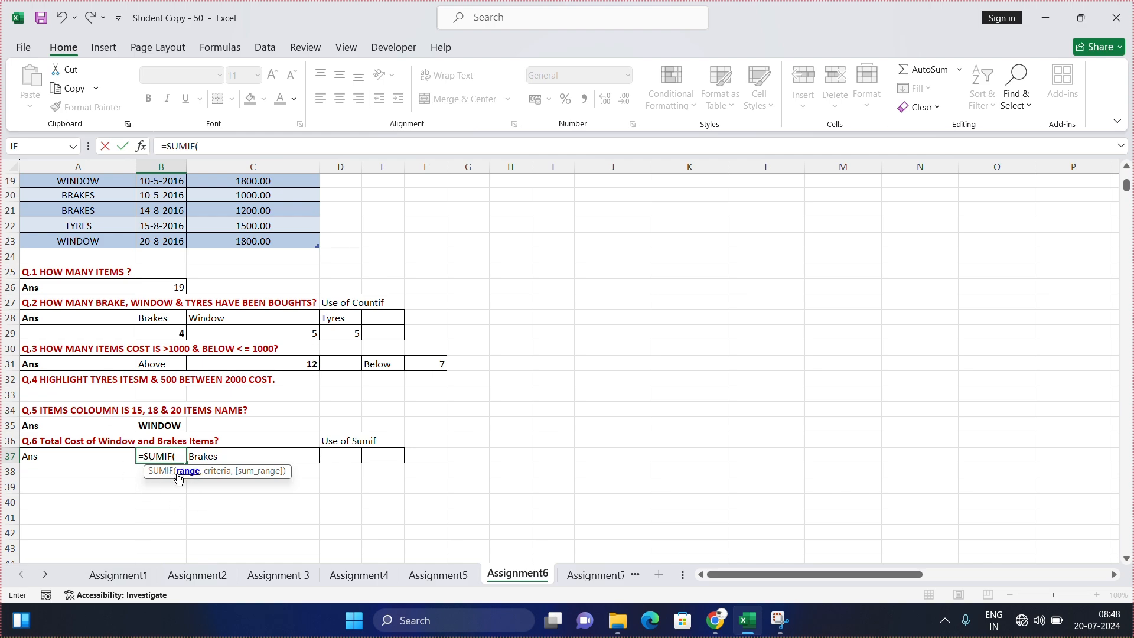
{"action": "scroll", "coordinate": [75, 430], "scroll_direction": "up", "scroll_amount": 4}
{"action": "scroll", "coordinate": [75, 429], "scroll_direction": "up", "scroll_amount": 1}
{"action": "left_click_drag", "start_coordinate": [99, 196], "coordinate": [83, 455]}
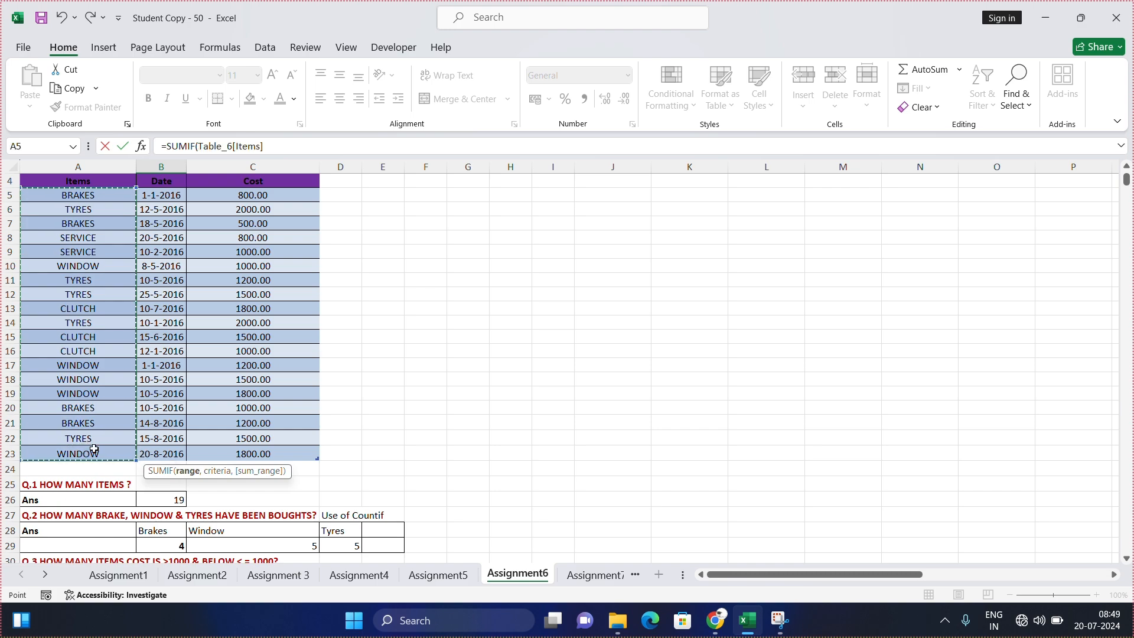
{"action": "scroll", "coordinate": [185, 404], "scroll_direction": "down", "scroll_amount": 5}
{"action": "type", "text": ","}
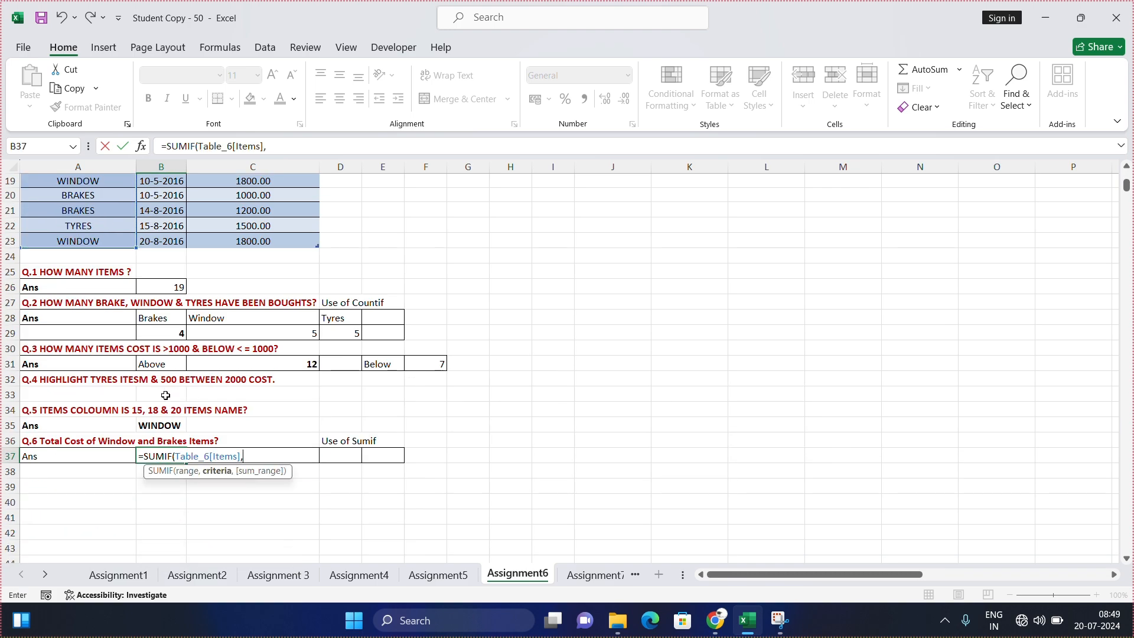
Step: Complete the B37 SUMIF formula with the WINDOW cell A10 as criterion and the Cost column C5 to C23 as sum range
{"action": "scroll", "coordinate": [86, 373], "scroll_direction": "up", "scroll_amount": 6}
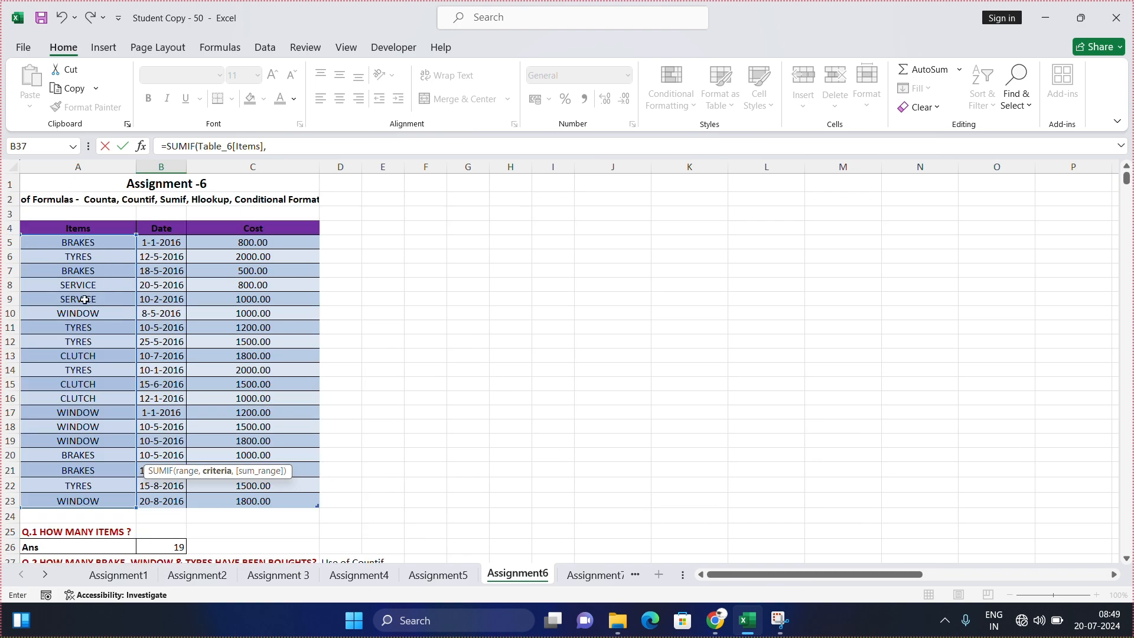
{"action": "left_click", "coordinate": [101, 313]}
{"action": "type", "text": ","}
{"action": "scroll", "coordinate": [177, 265], "scroll_direction": "down", "scroll_amount": 2}
{"action": "scroll", "coordinate": [236, 236], "scroll_direction": "up", "scroll_amount": 1}
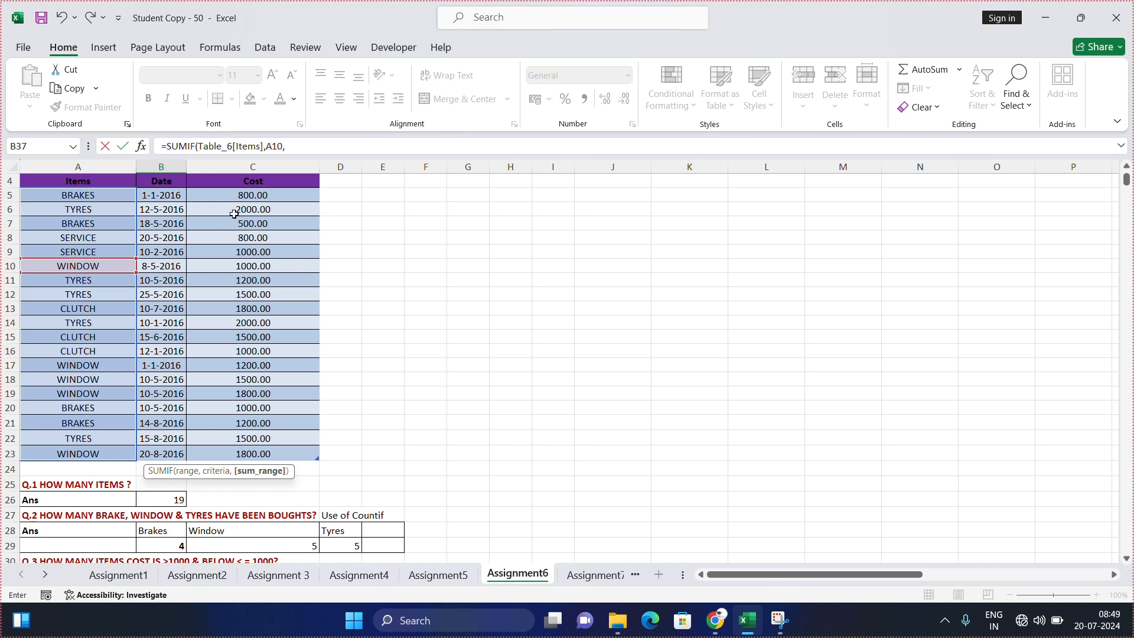
{"action": "left_click_drag", "start_coordinate": [261, 193], "coordinate": [298, 458]}
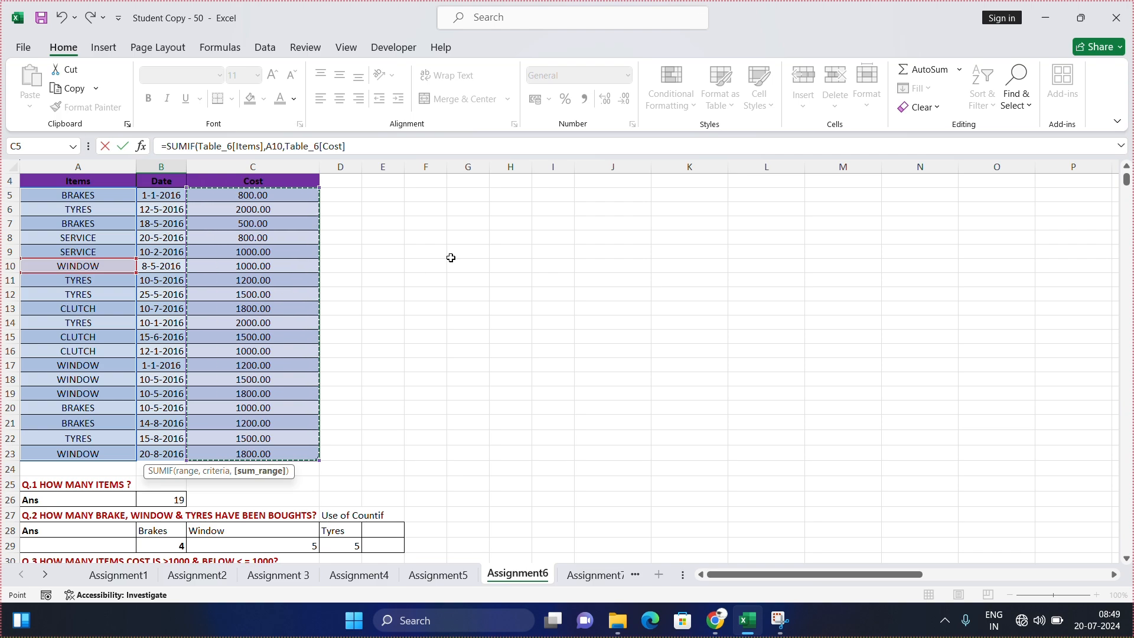
{"action": "type", "text": ")"}
{"action": "key", "text": "Return"}
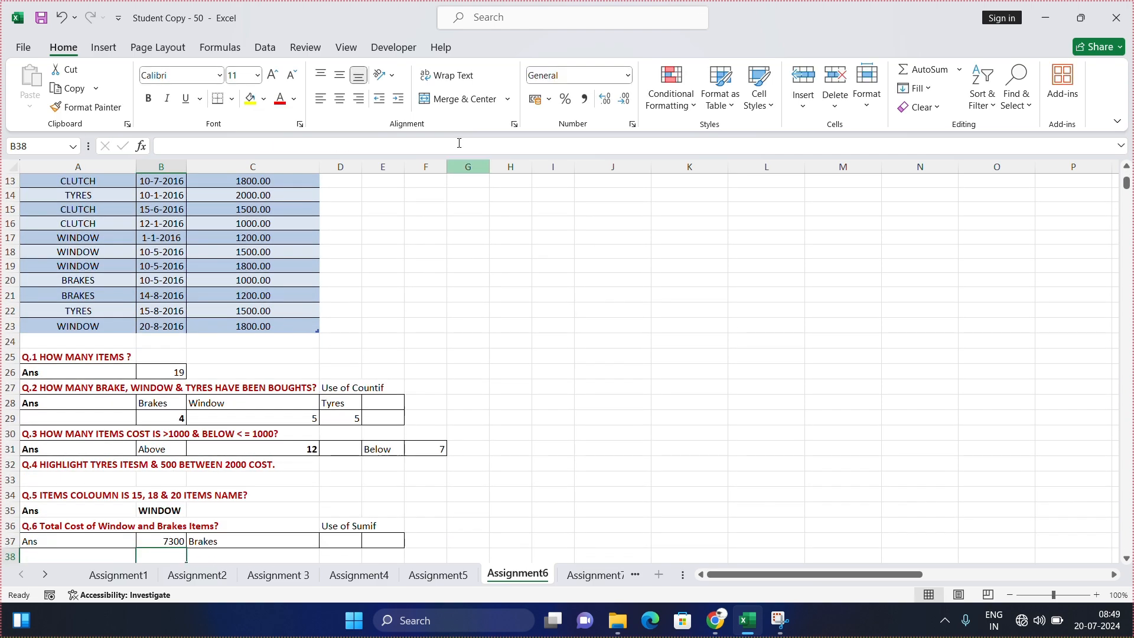
Step: Check the B37 SUMIF formula against the individual WINDOW costs in C10, C17, C18, C19 and C23
{"action": "scroll", "coordinate": [251, 310], "scroll_direction": "down", "scroll_amount": 4}
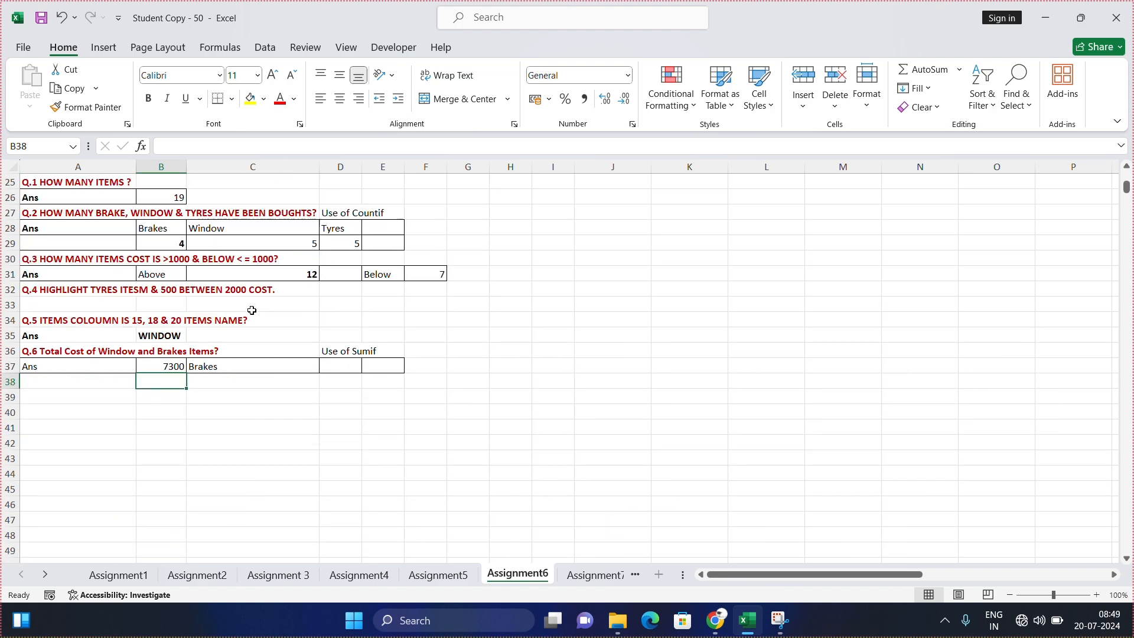
{"action": "left_click", "coordinate": [170, 368]}
{"action": "scroll", "coordinate": [136, 384], "scroll_direction": "up", "scroll_amount": 6}
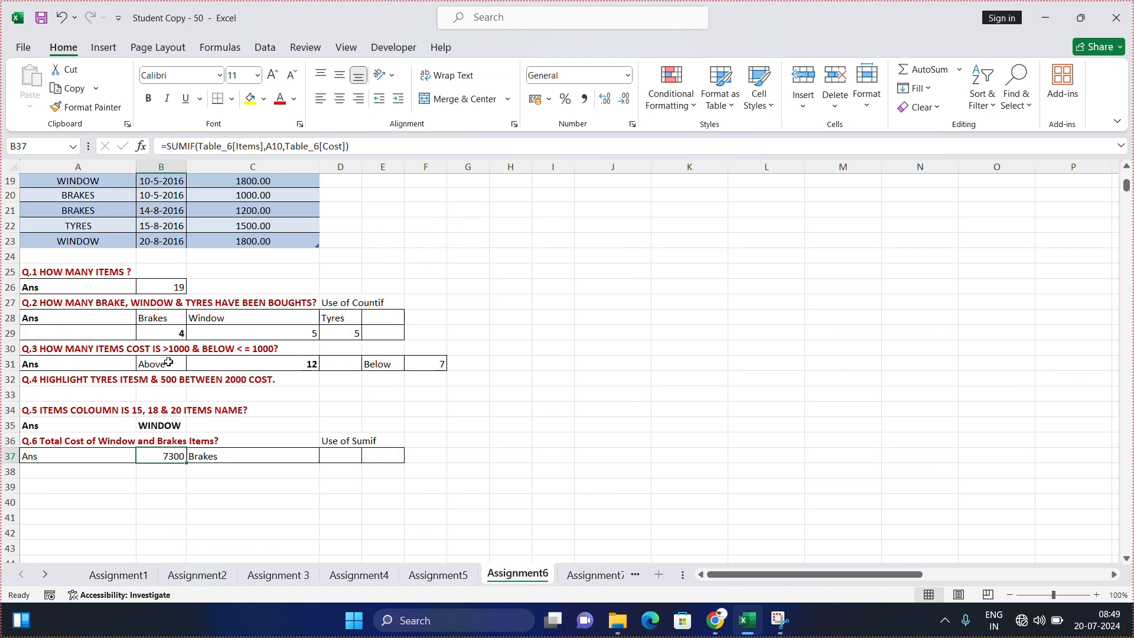
{"action": "scroll", "coordinate": [48, 236], "scroll_direction": "up", "scroll_amount": 2}
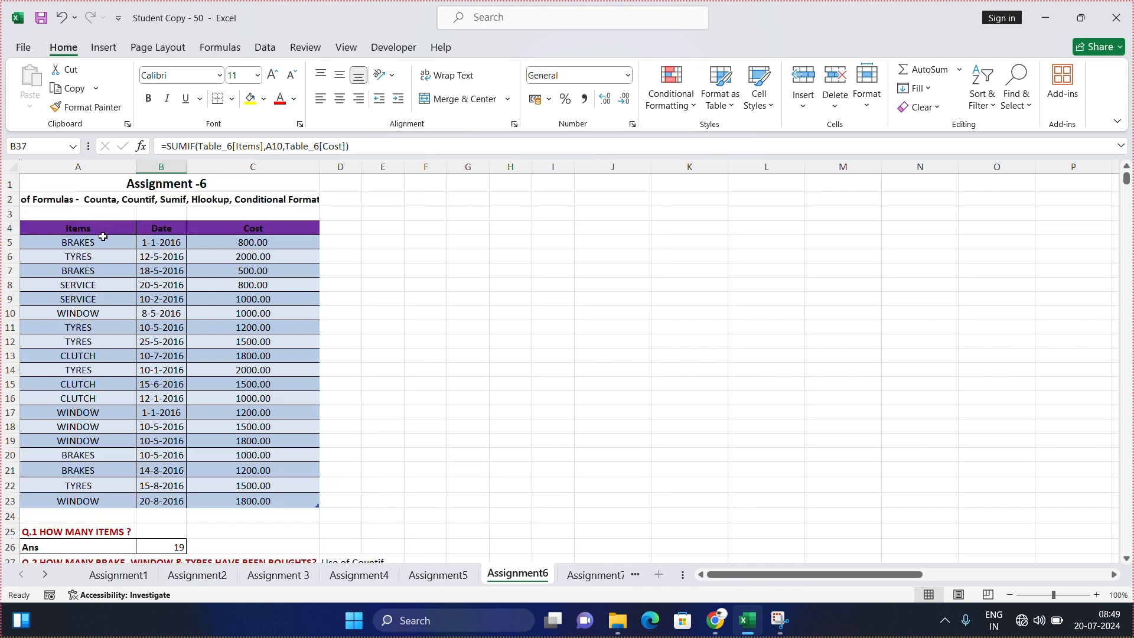
{"action": "left_click", "coordinate": [224, 316]}
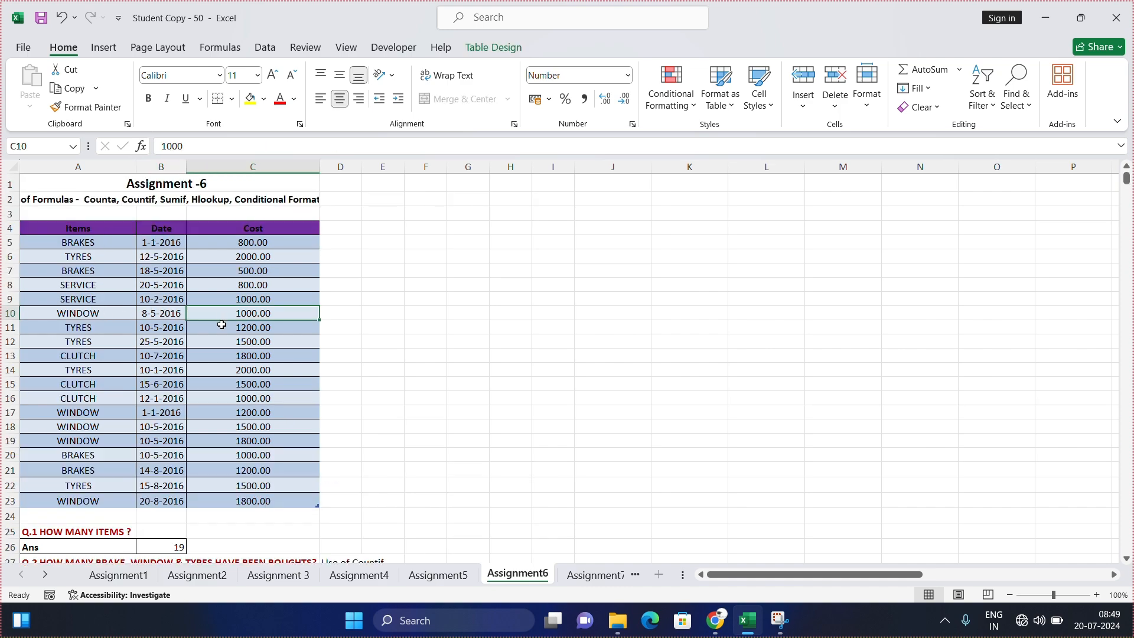
{"action": "left_click", "coordinate": [272, 417]}
{"action": "left_click", "coordinate": [271, 429]}
{"action": "left_click", "coordinate": [270, 440]}
{"action": "left_click", "coordinate": [271, 501]}
Step: Start a SUMIF formula in D37, the Brakes answer cell of Q.6, with the Items column A5 to A23 as its range
{"action": "scroll", "coordinate": [292, 482], "scroll_direction": "down", "scroll_amount": 5}
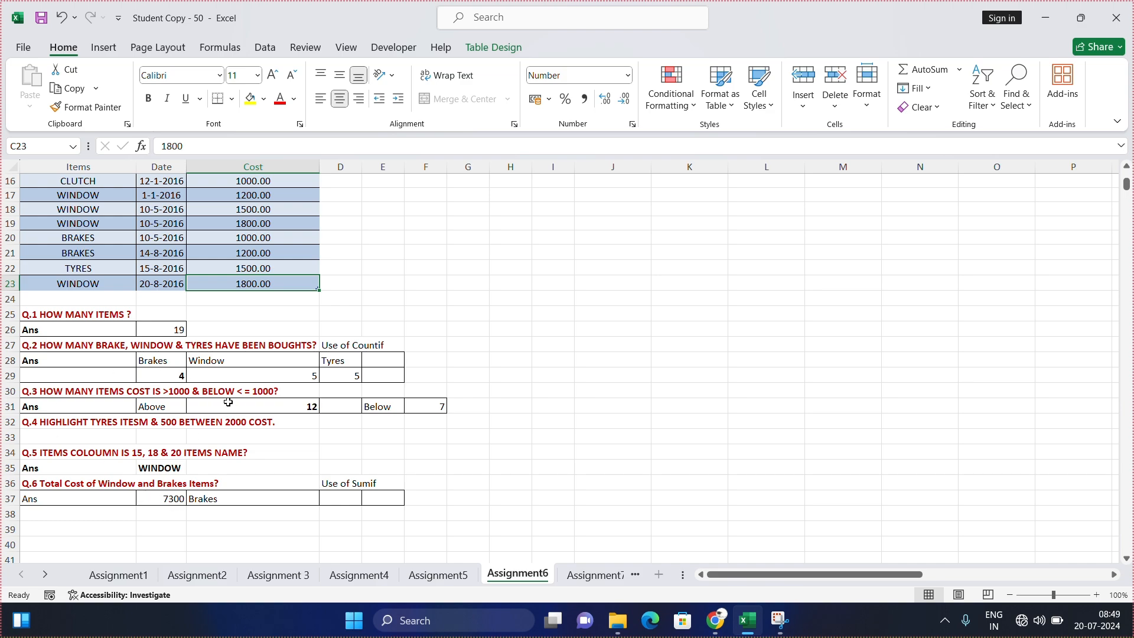
{"action": "left_click", "coordinate": [340, 500]}
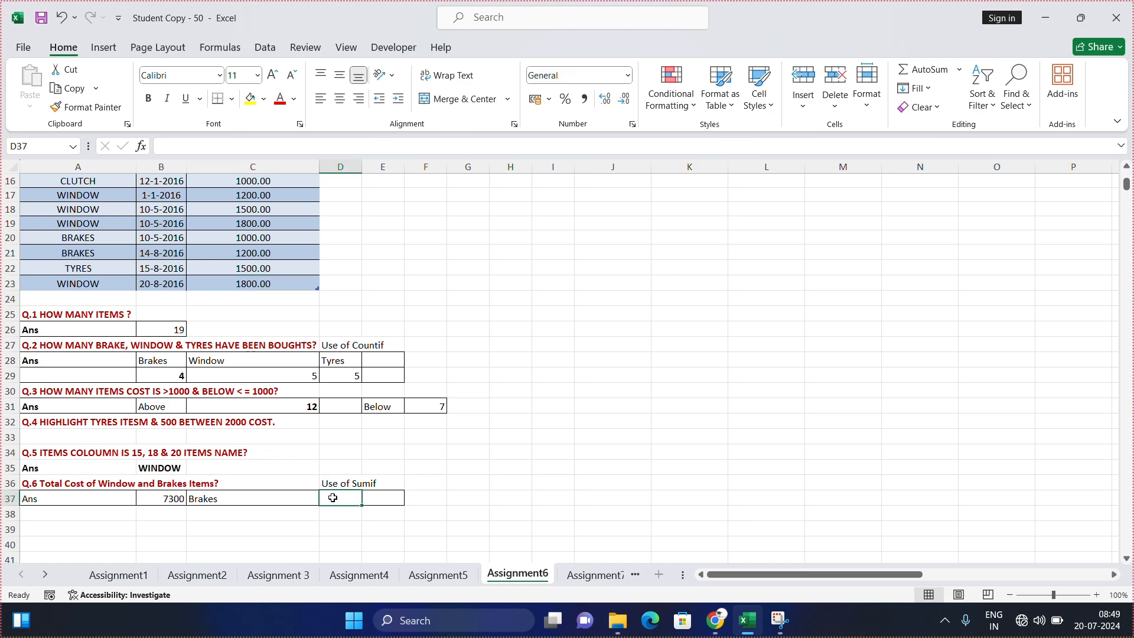
{"action": "type", "text": "=sumif"}
{"action": "key", "text": "Tab"}
{"action": "scroll", "coordinate": [178, 419], "scroll_direction": "up", "scroll_amount": 5}
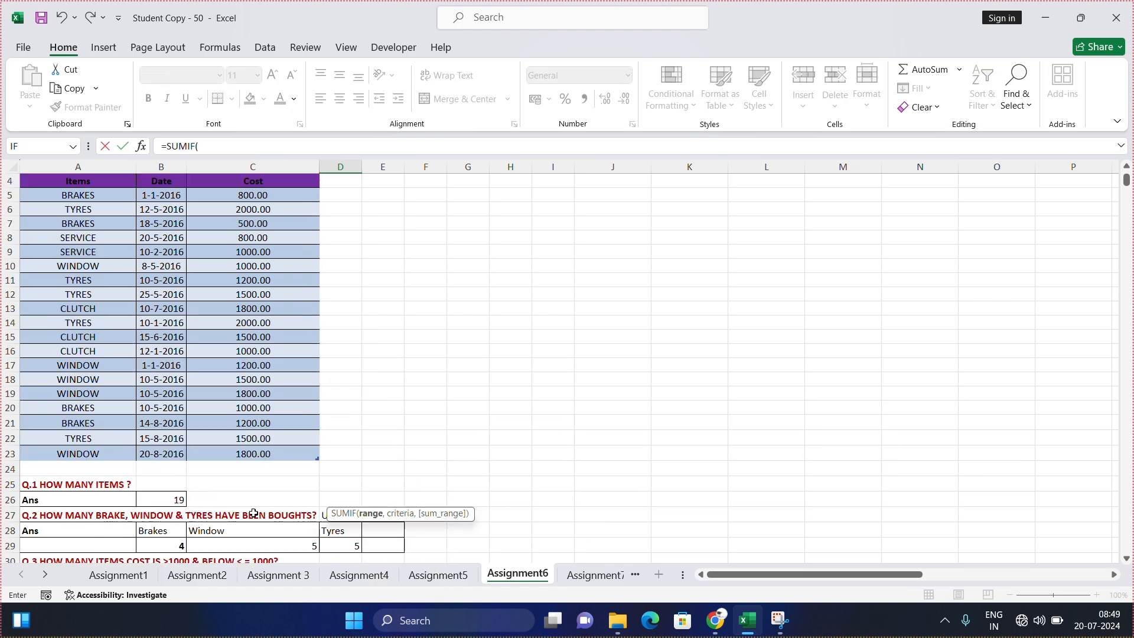
{"action": "left_click_drag", "start_coordinate": [102, 250], "coordinate": [101, 499]}
{"action": "type", "text": ","}
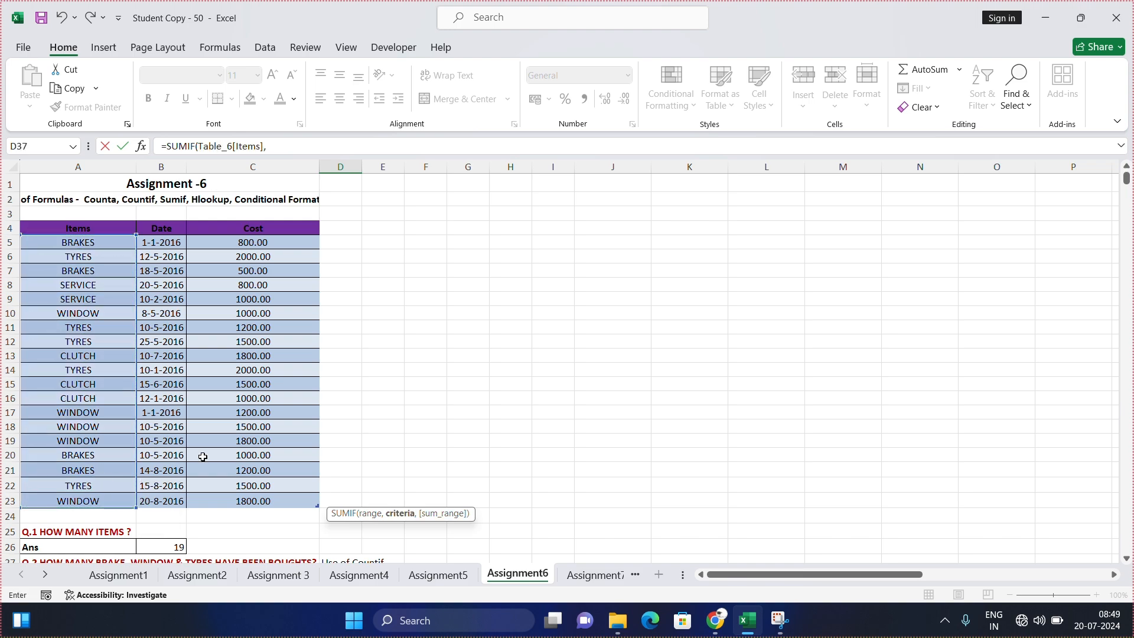
Step: Complete the D37 SUMIF formula with the BRAKES cell A5 as criterion and the Cost column C5 to C23 as sum range
{"action": "scroll", "coordinate": [130, 380], "scroll_direction": "up", "scroll_amount": 1}
{"action": "scroll", "coordinate": [215, 417], "scroll_direction": "down", "scroll_amount": 6}
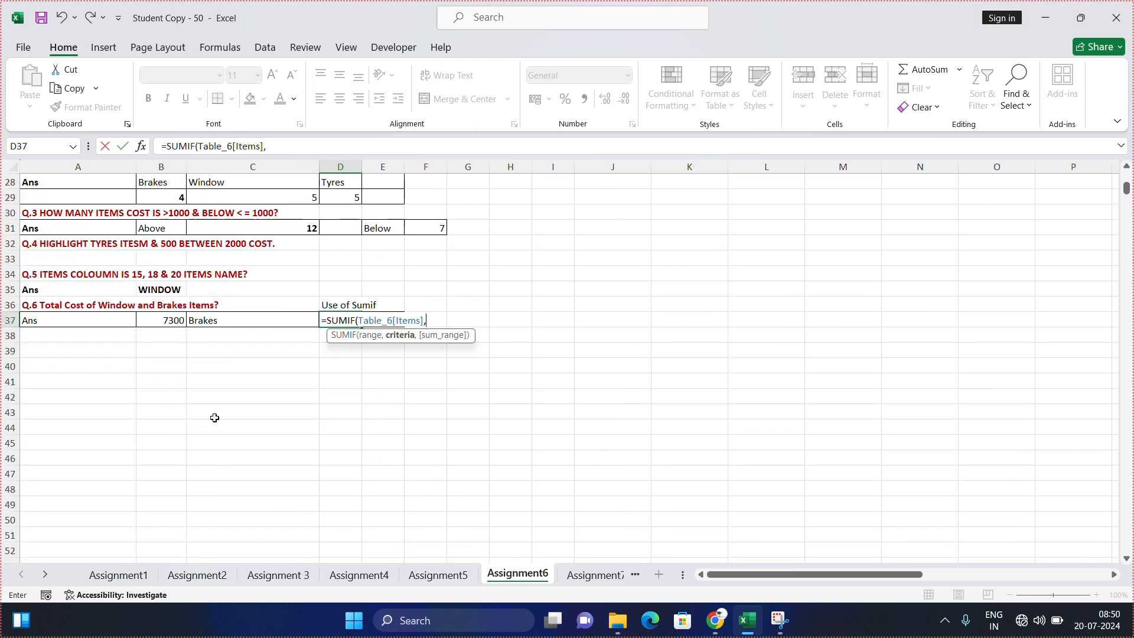
{"action": "scroll", "coordinate": [173, 323], "scroll_direction": "up", "scroll_amount": 4}
{"action": "scroll", "coordinate": [76, 288], "scroll_direction": "up", "scroll_amount": 4}
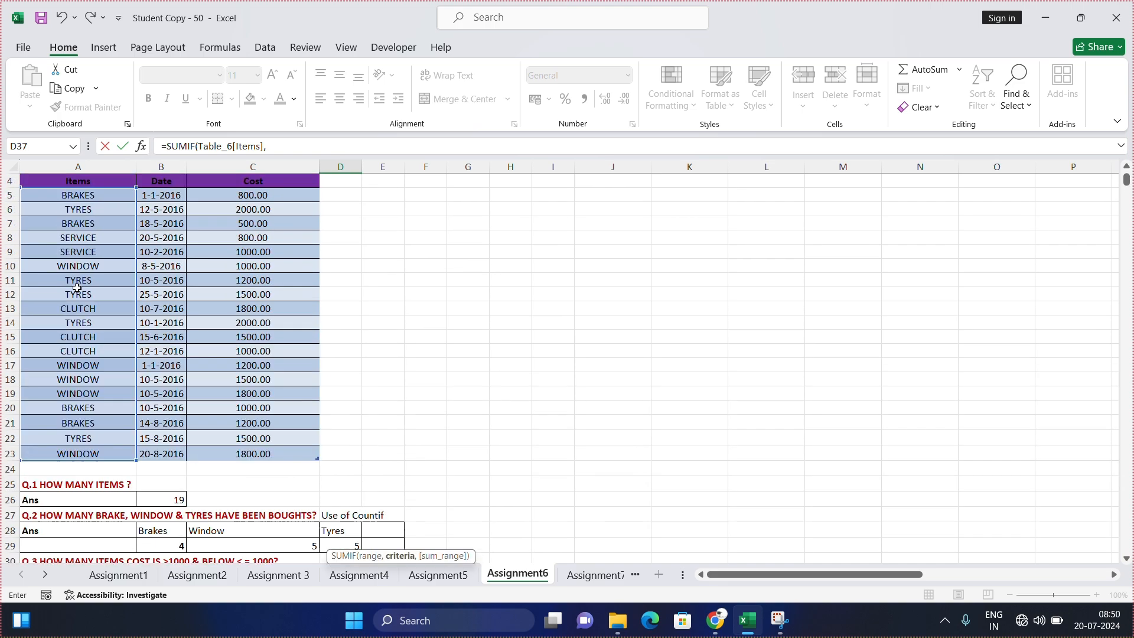
{"action": "left_click", "coordinate": [83, 196]}
{"action": "type", "text": ","}
{"action": "left_click_drag", "start_coordinate": [237, 197], "coordinate": [242, 448]}
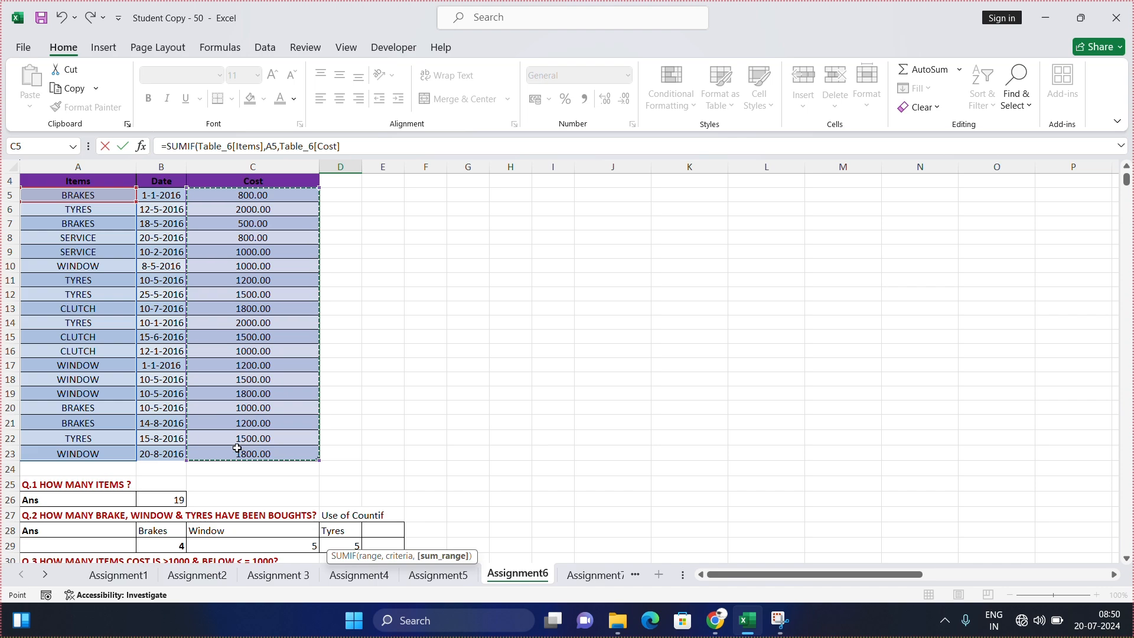
{"action": "key", "text": "Return"}
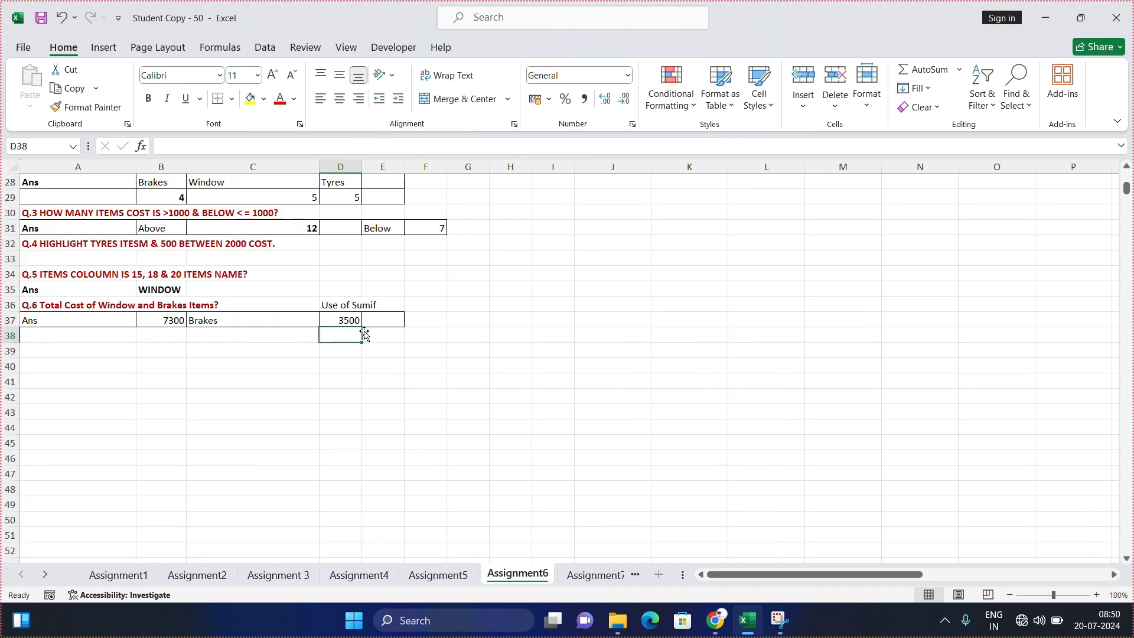
{"action": "left_click", "coordinate": [347, 319]}
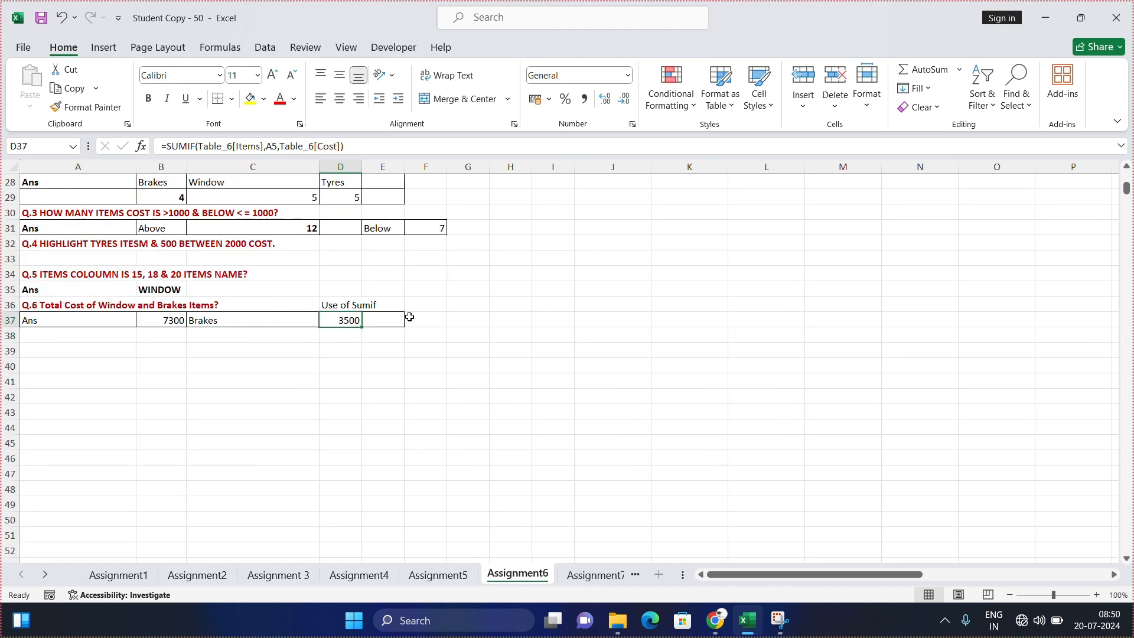
{"action": "scroll", "coordinate": [393, 317], "scroll_direction": "up", "scroll_amount": 6}
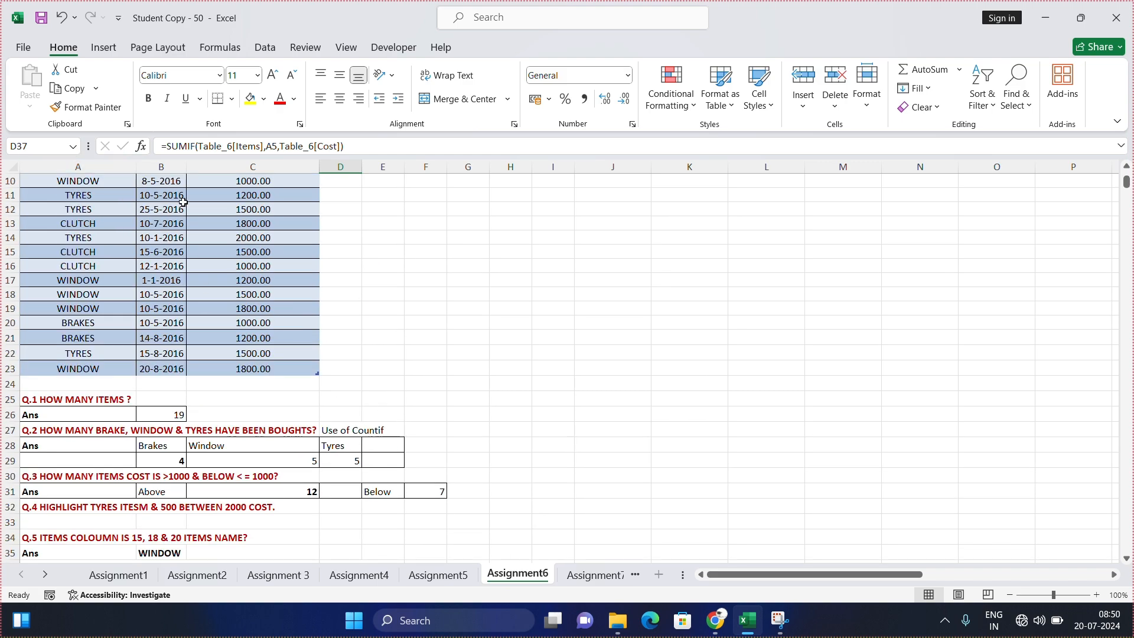
{"action": "scroll", "coordinate": [183, 206], "scroll_direction": "down", "scroll_amount": 3}
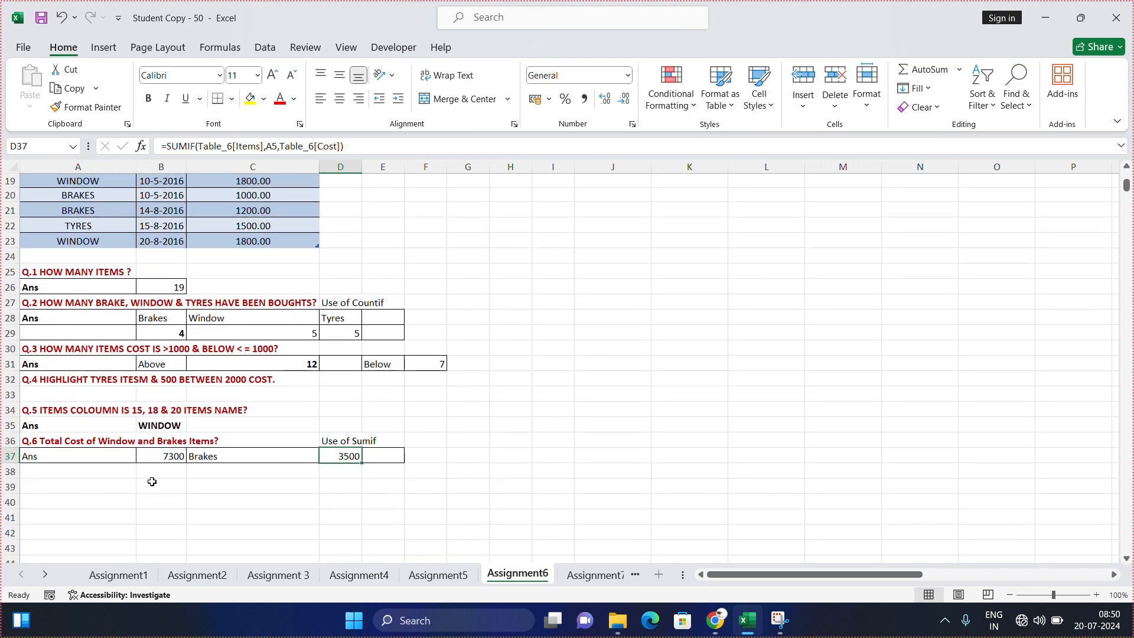